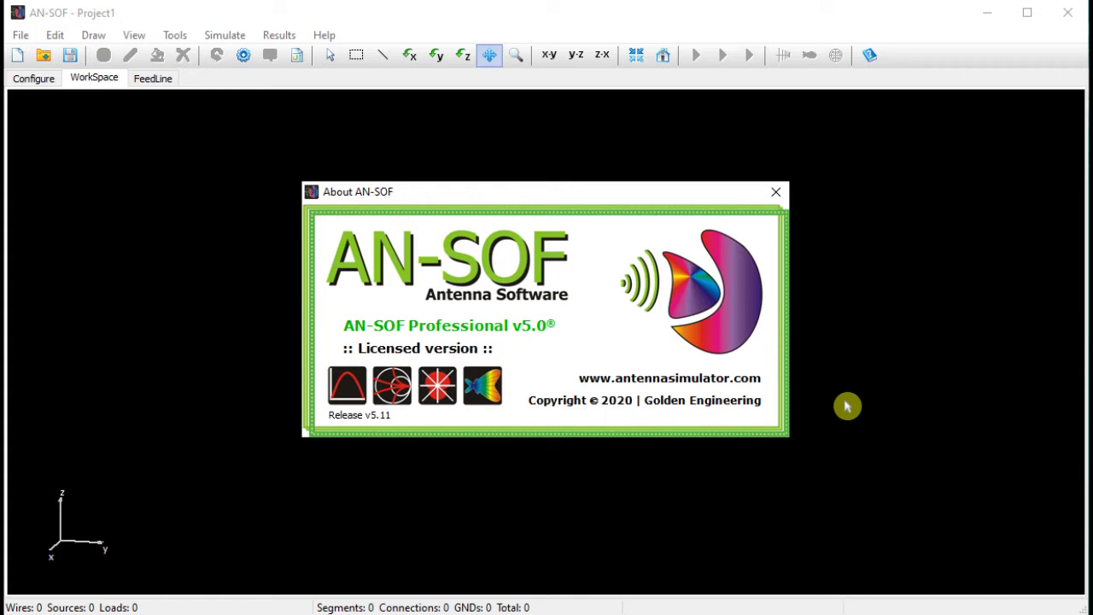
Step: Examine the single-frequency setting and the notes on wavelength and half-wave dipole length in the project configuration
left_click(776, 194)
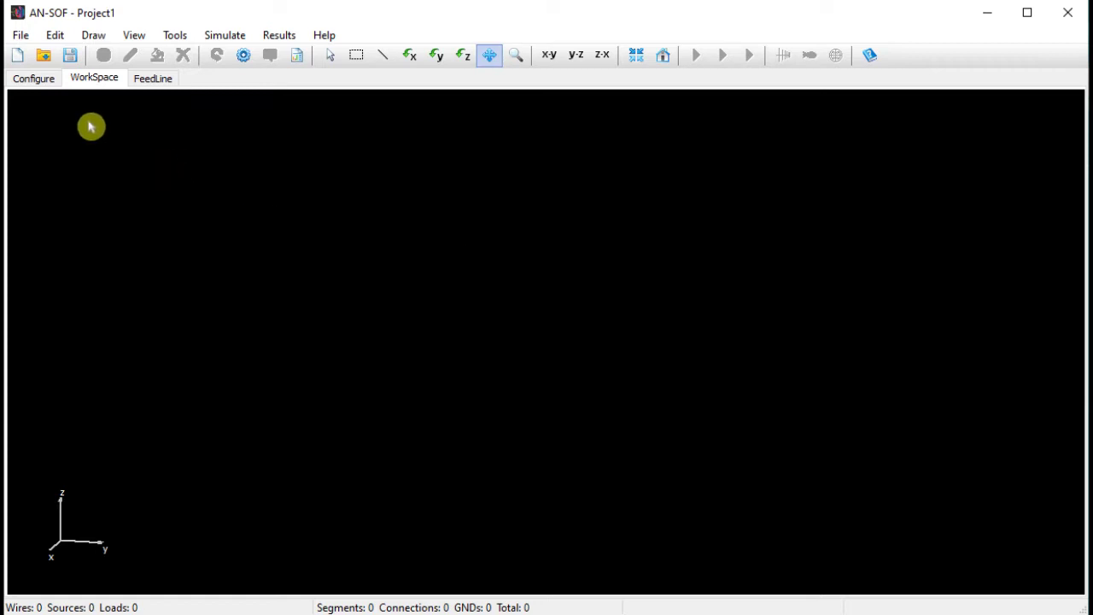
left_click(34, 77)
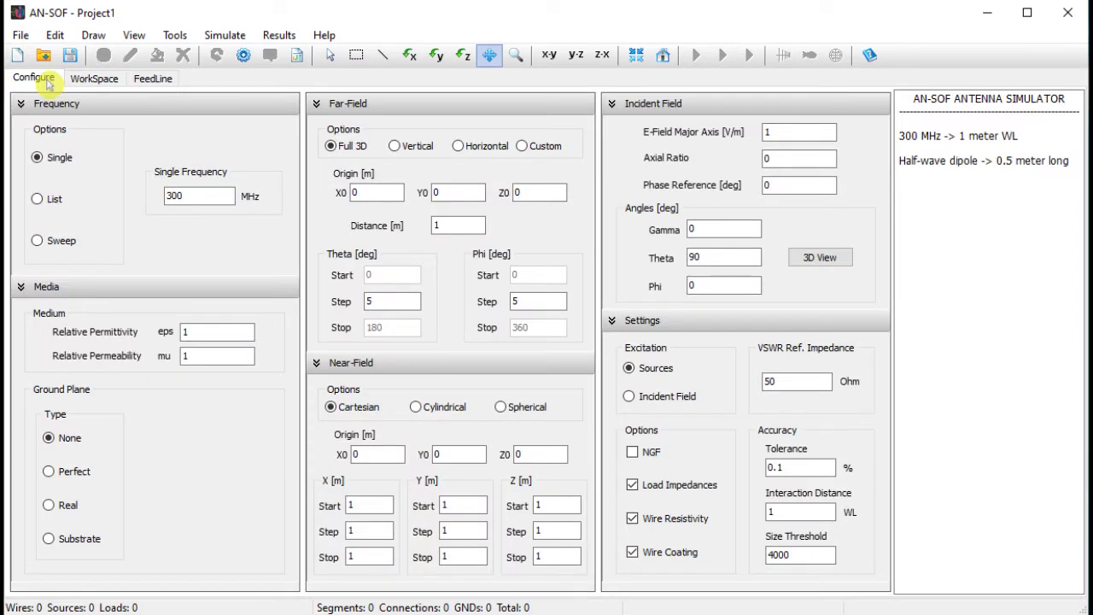
left_click(195, 199)
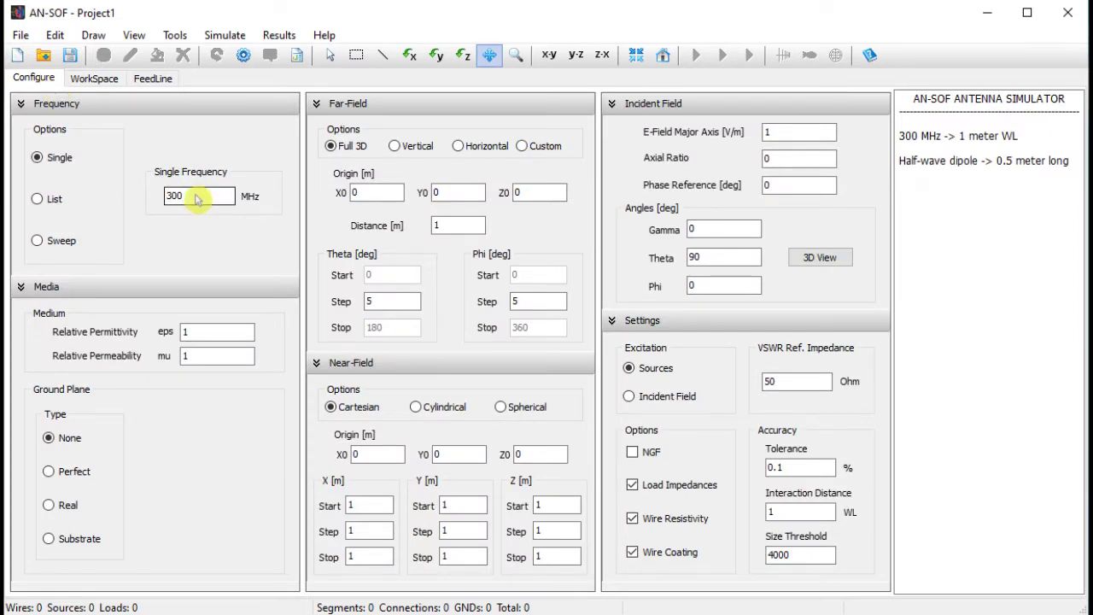
left_click_drag(195, 199, 168, 196)
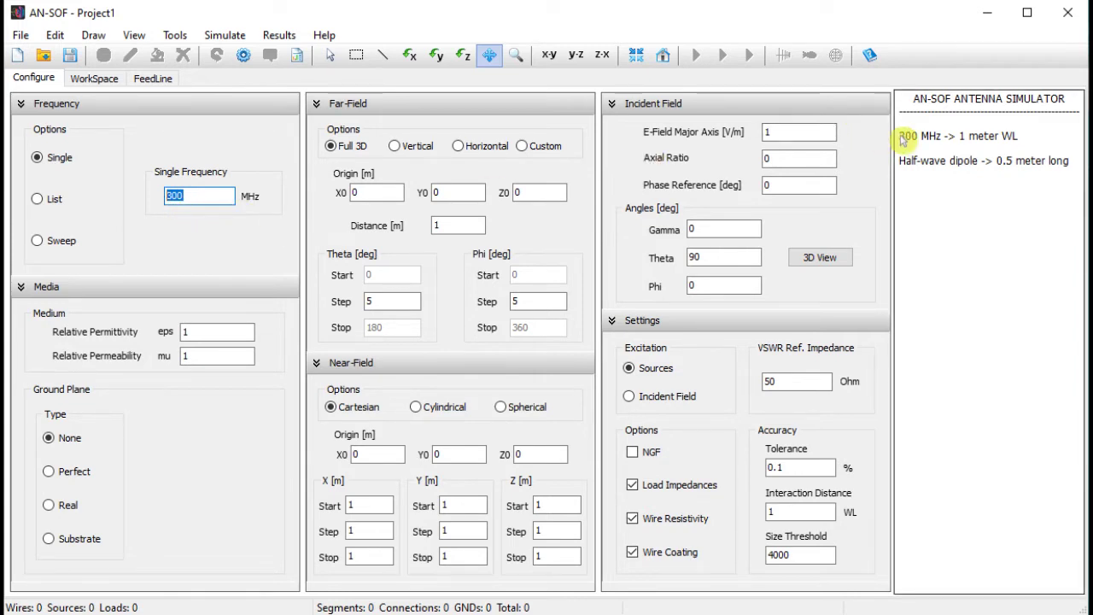
left_click_drag(901, 138, 1006, 145)
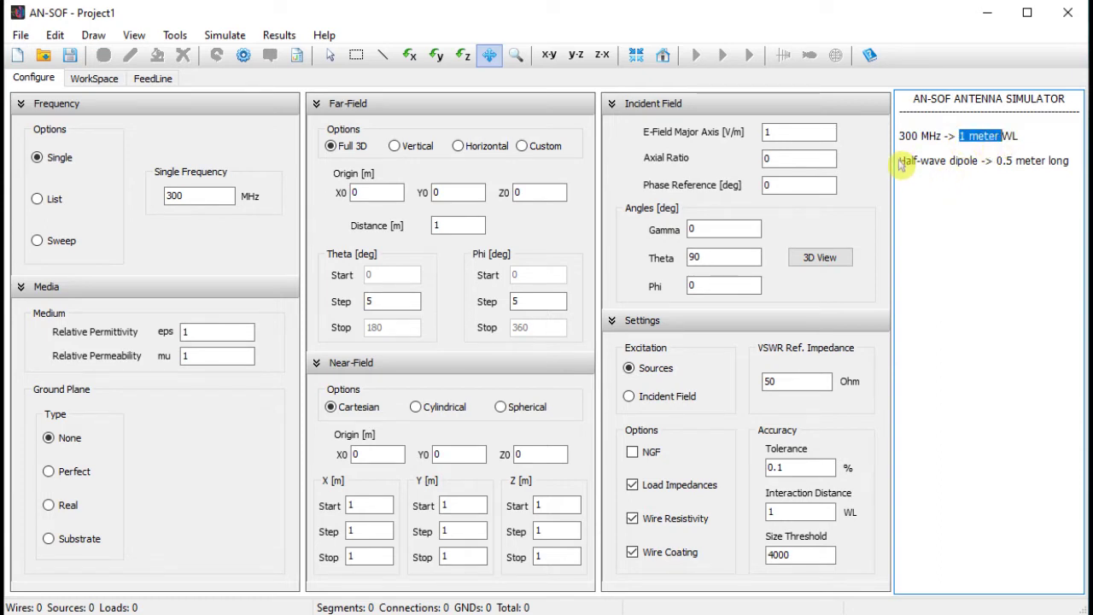
left_click_drag(902, 164, 980, 168)
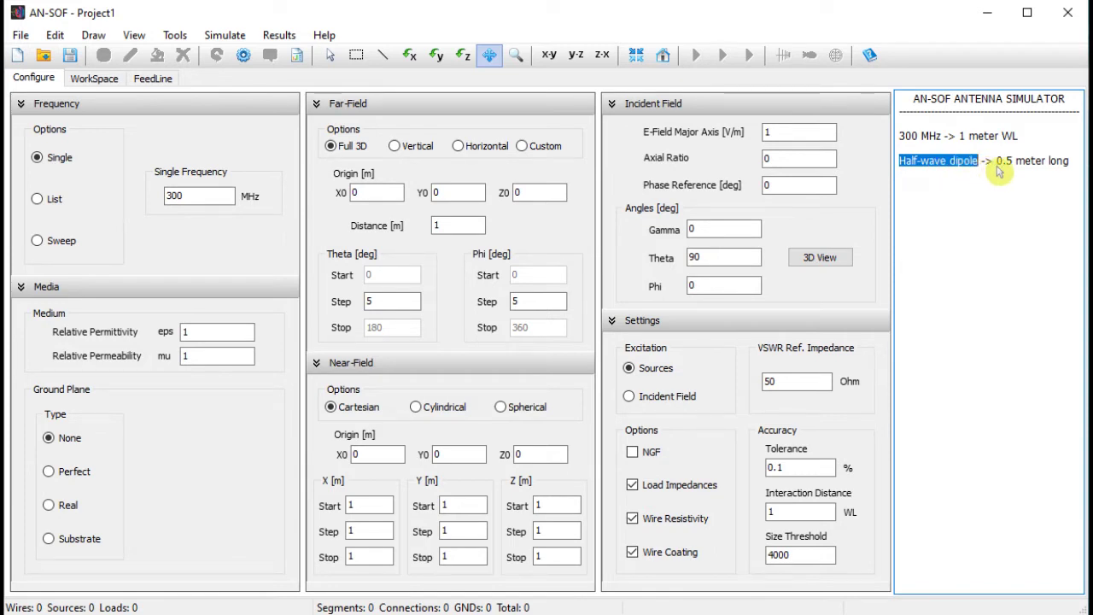
left_click_drag(997, 164, 1046, 170)
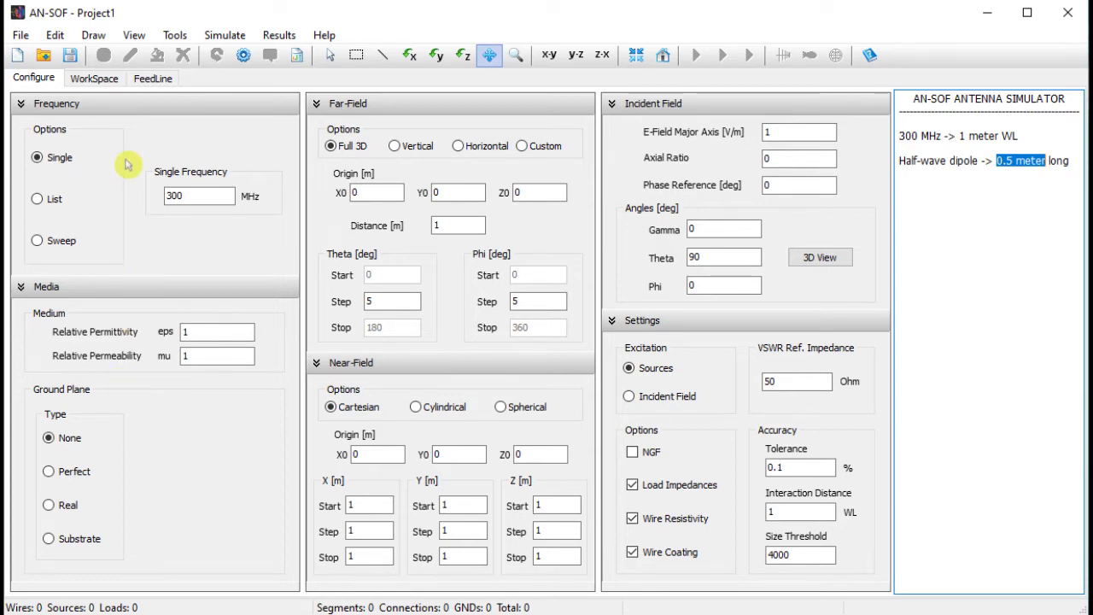
Step: Define a two-point line wire in the workspace from (0, 0, -0.25) m to (0, 0, 0.25) m and open its attributes
left_click(96, 79)
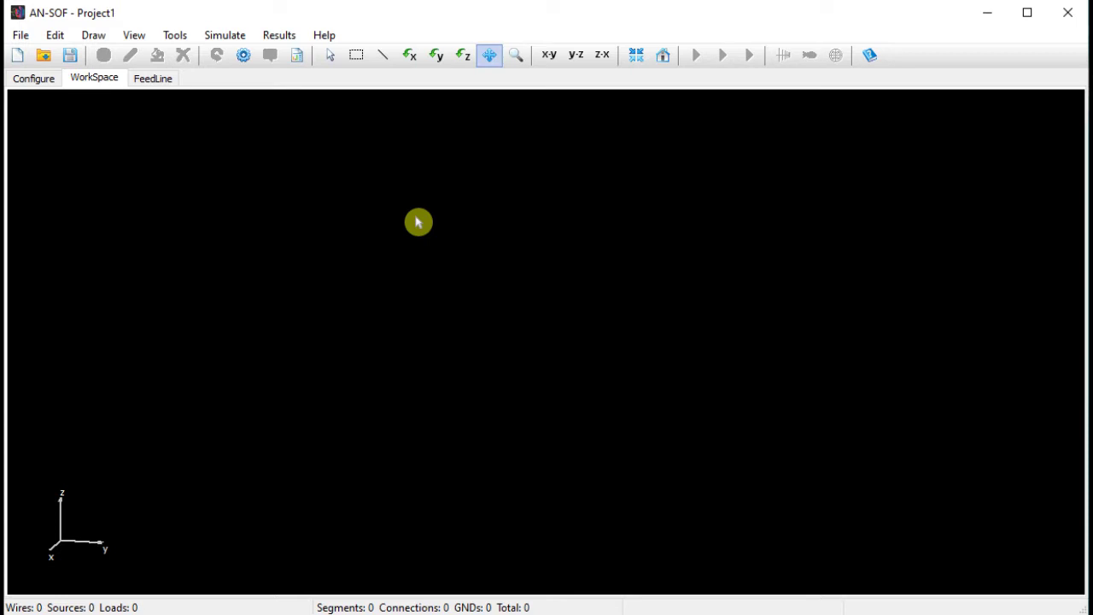
right_click(419, 223)
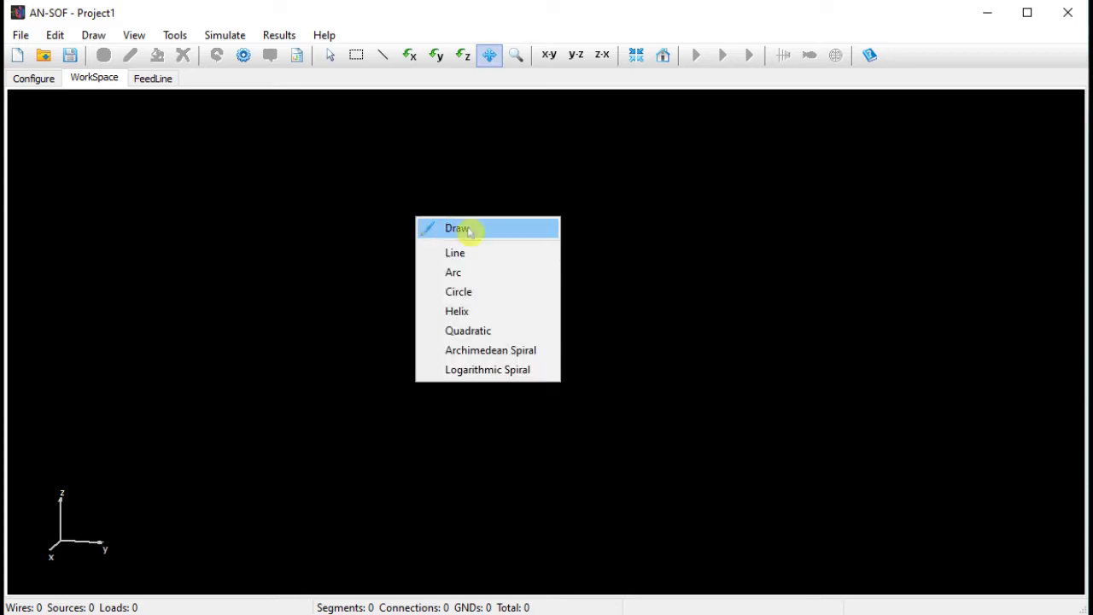
left_click(513, 256)
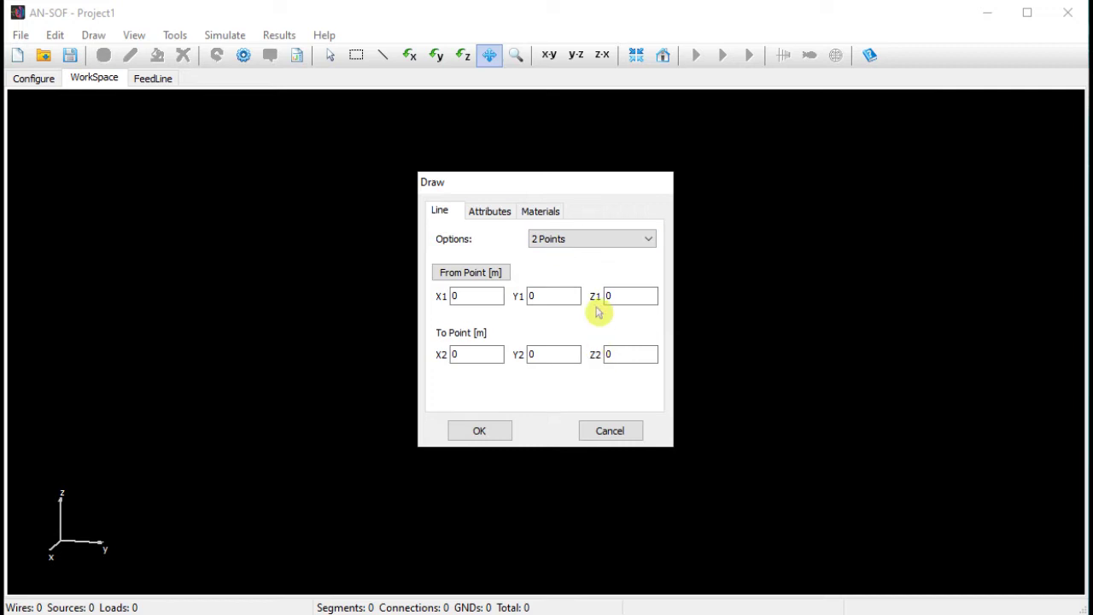
left_click(617, 358)
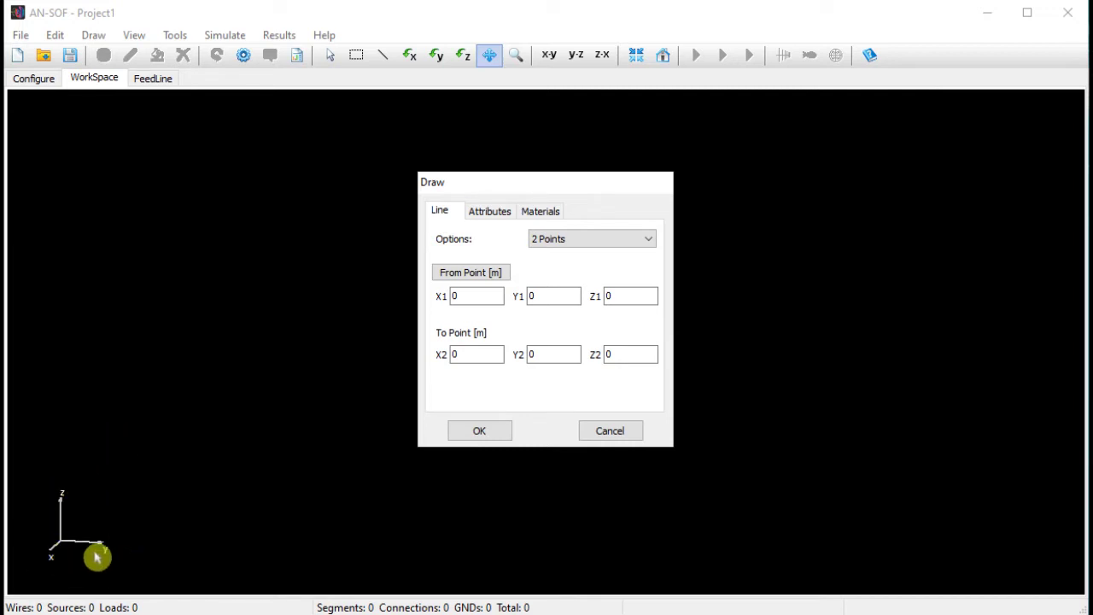
double_click(624, 299)
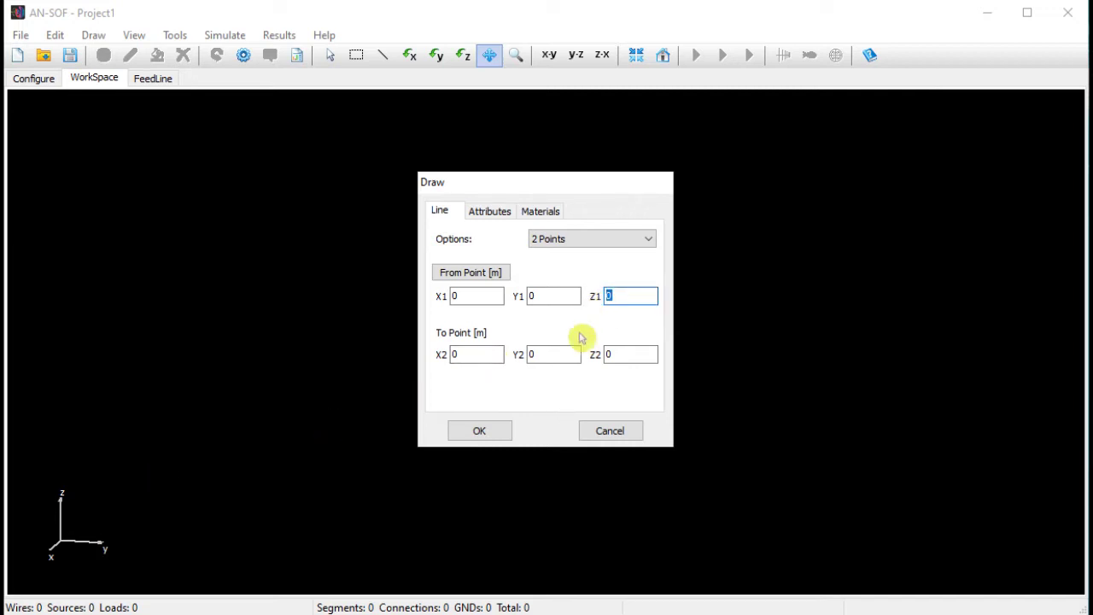
type("-0.25")
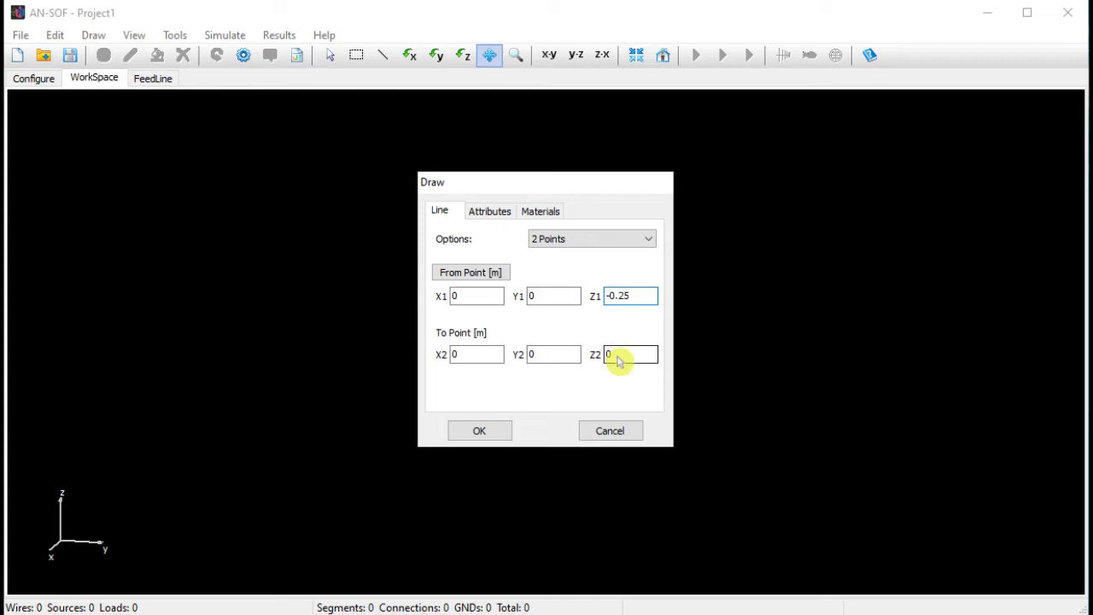
left_click(620, 361)
type(".25")
left_click(492, 216)
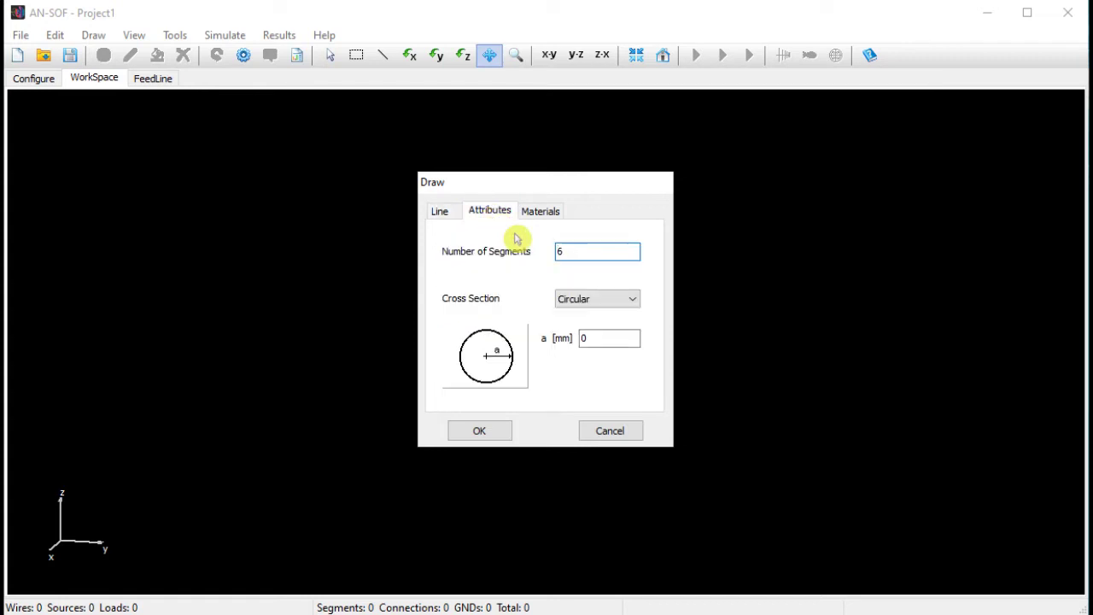
double_click(570, 254)
type("6")
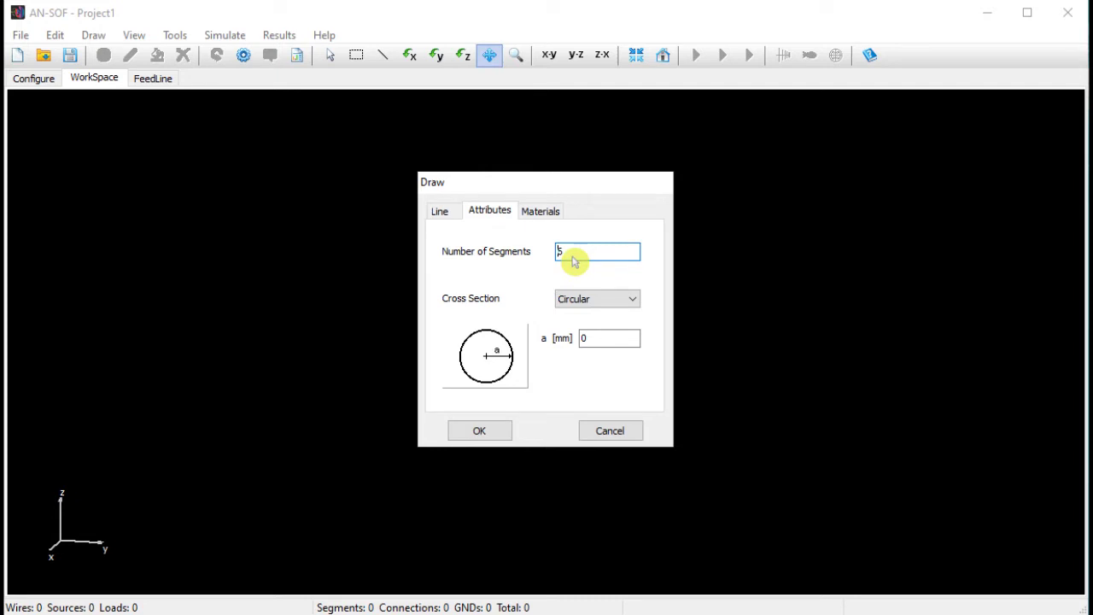
key("BackSpace")
type("5")
Step: Set the wire to 17 segments with a circular cross section of 5 mm radius, and create it
left_click_drag(573, 256, 547, 261)
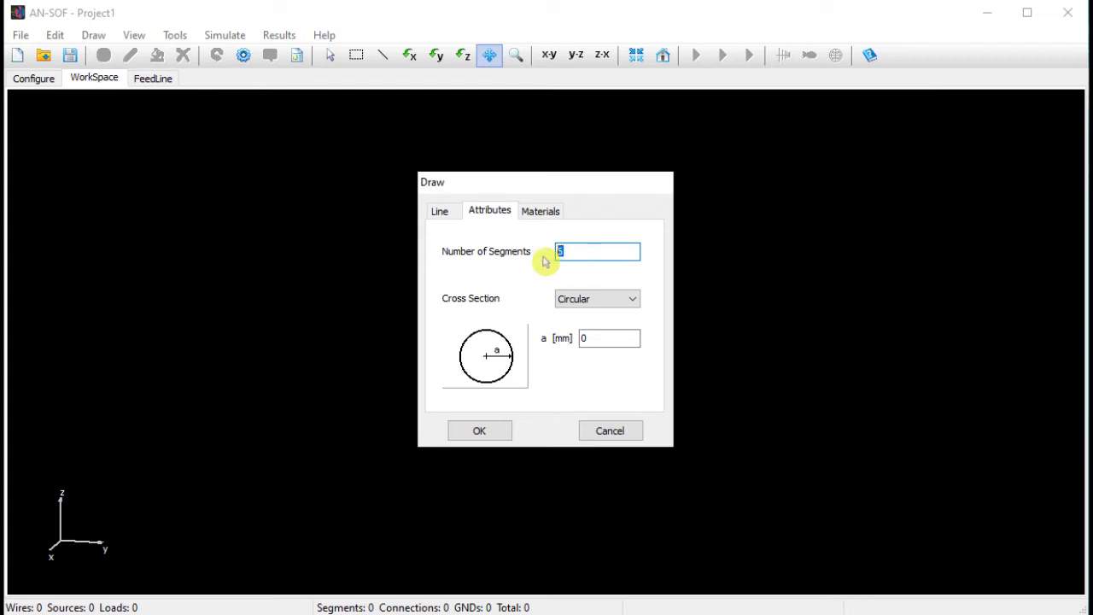
type("17")
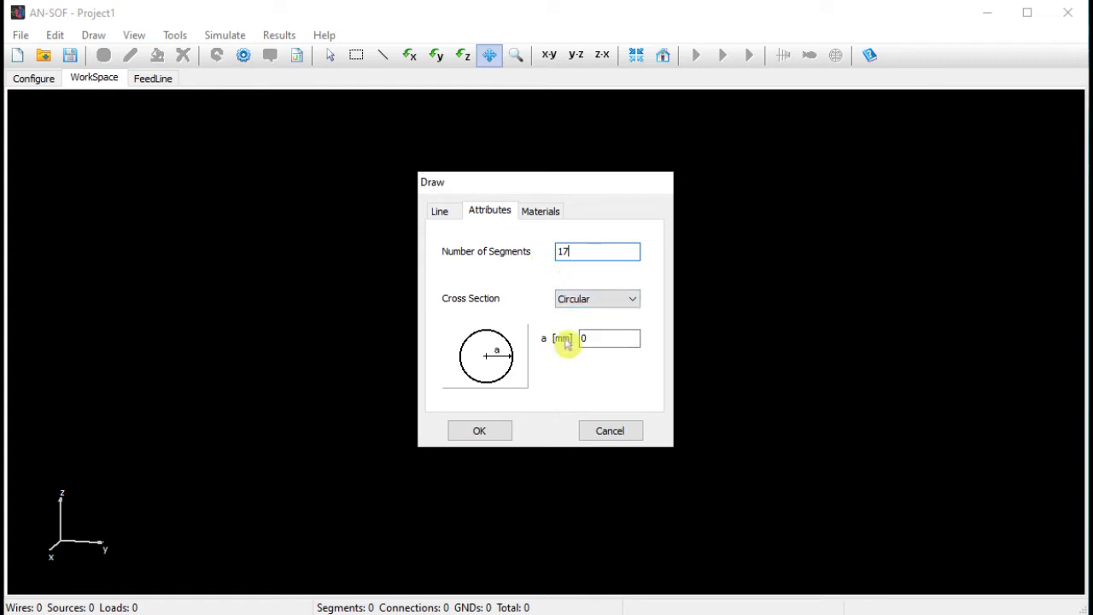
double_click(591, 340)
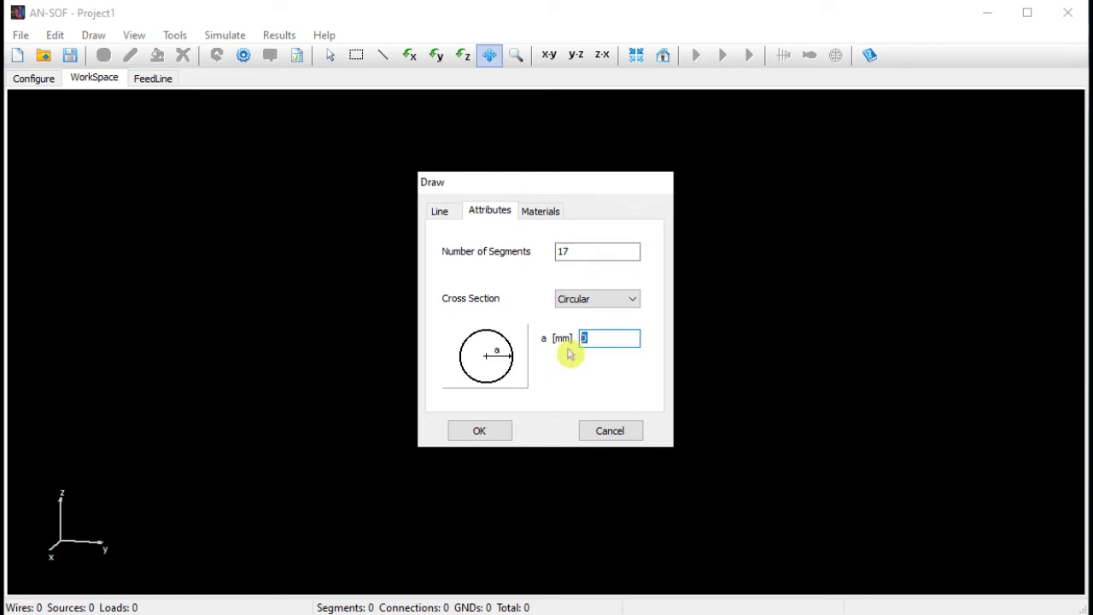
type("5")
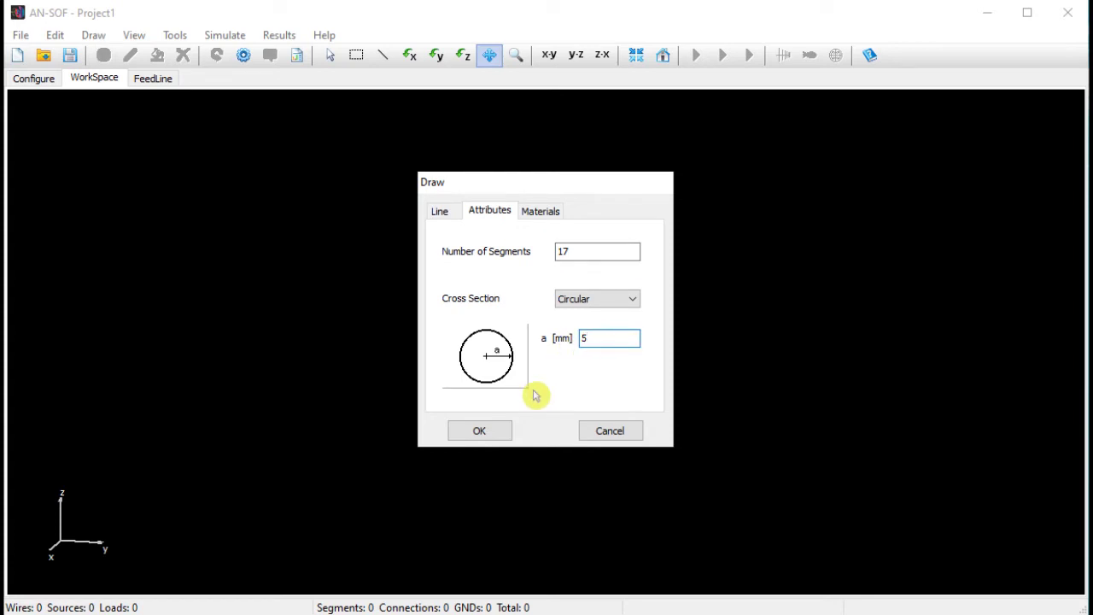
left_click(501, 431)
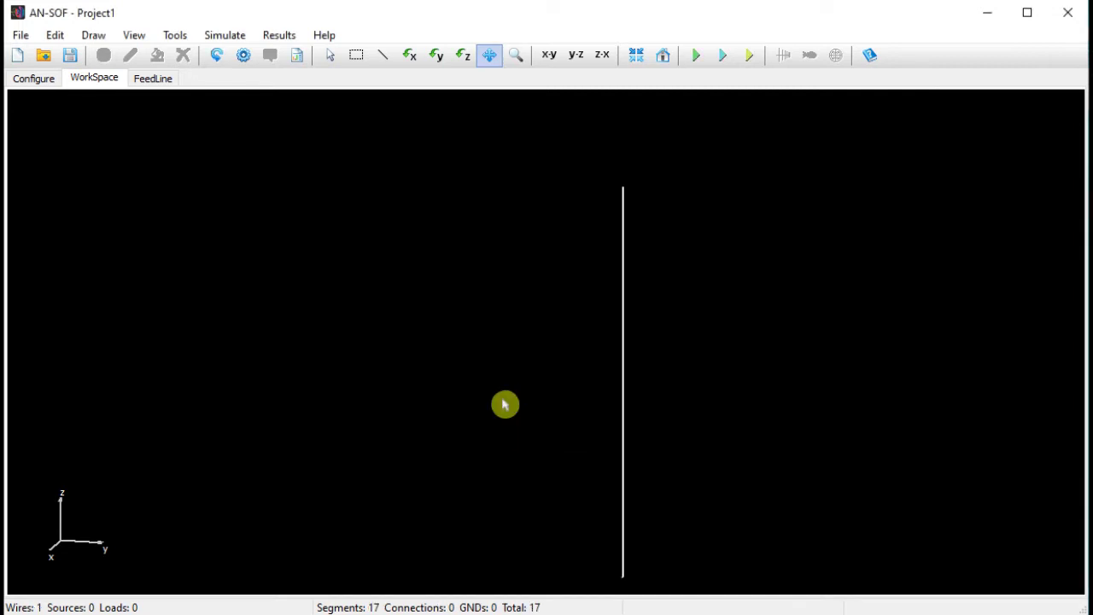
Step: Add a voltage source with 1 V amplitude and 0 degrees phase at the wire's middle segment, segment 9 of 17
left_click_drag(505, 364, 406, 317)
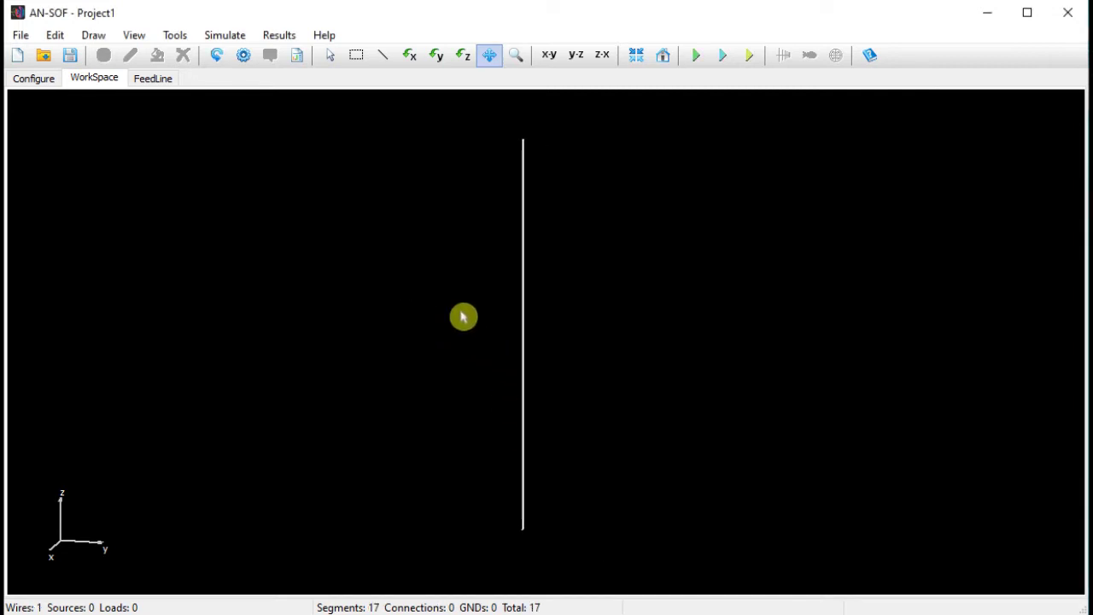
left_click(526, 306)
right_click(526, 305)
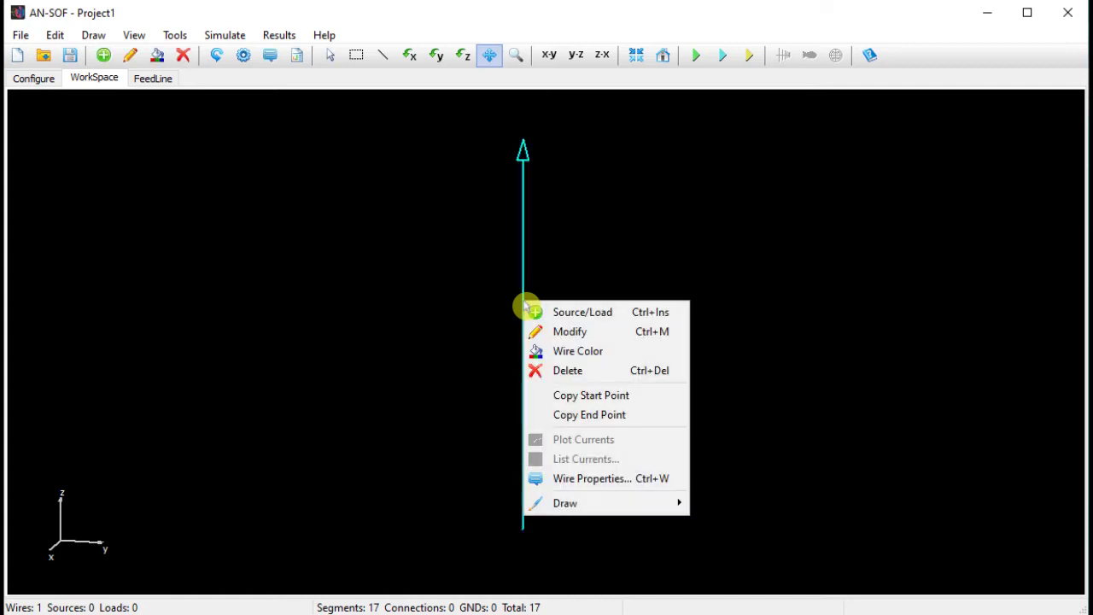
left_click(643, 319)
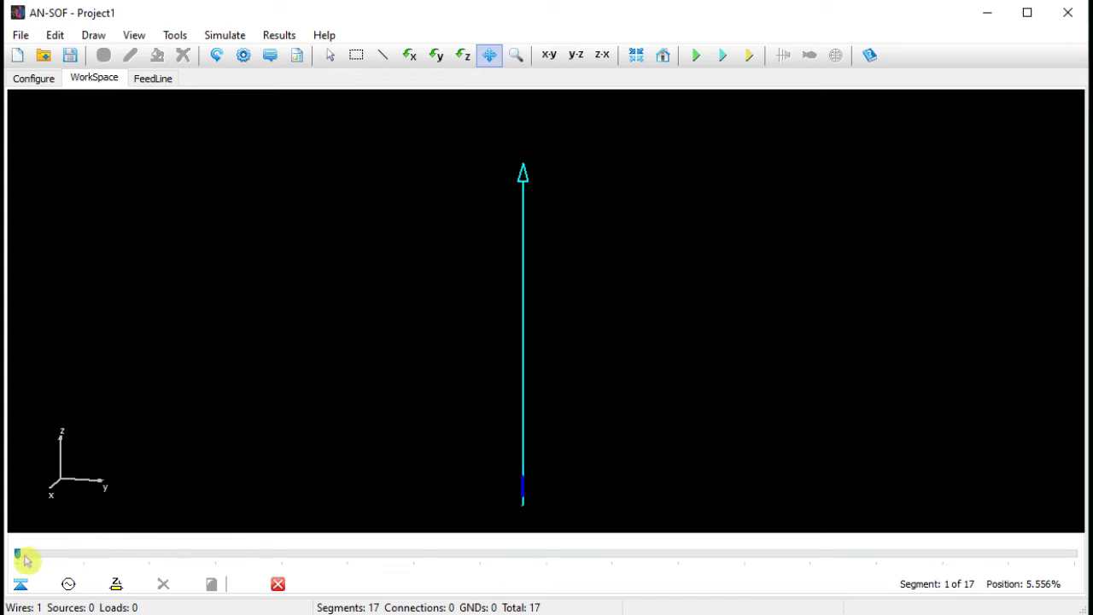
left_click_drag(19, 555, 540, 561)
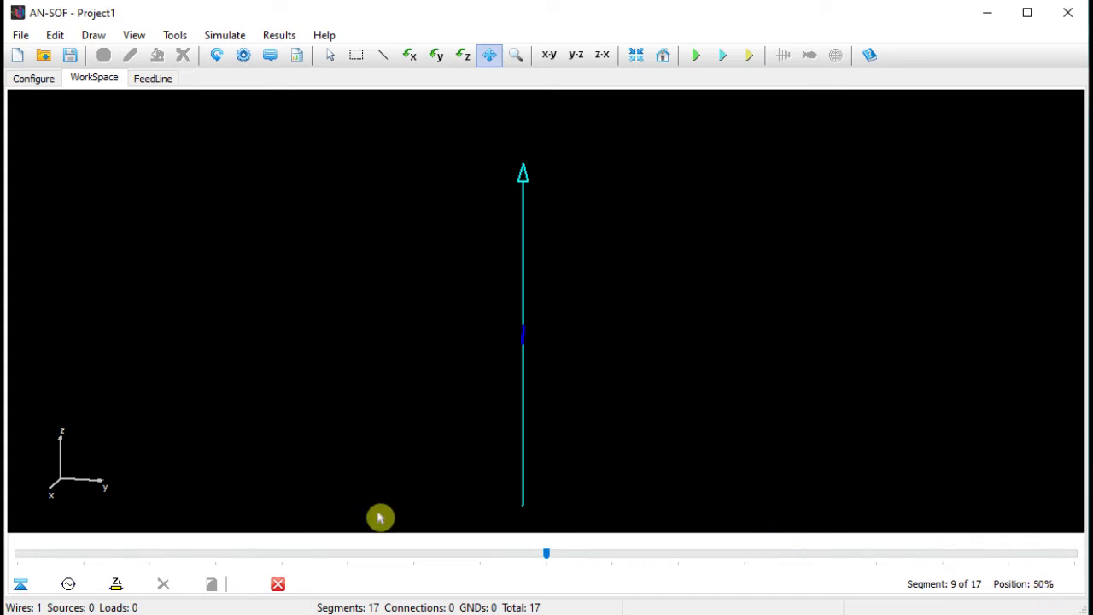
left_click(70, 585)
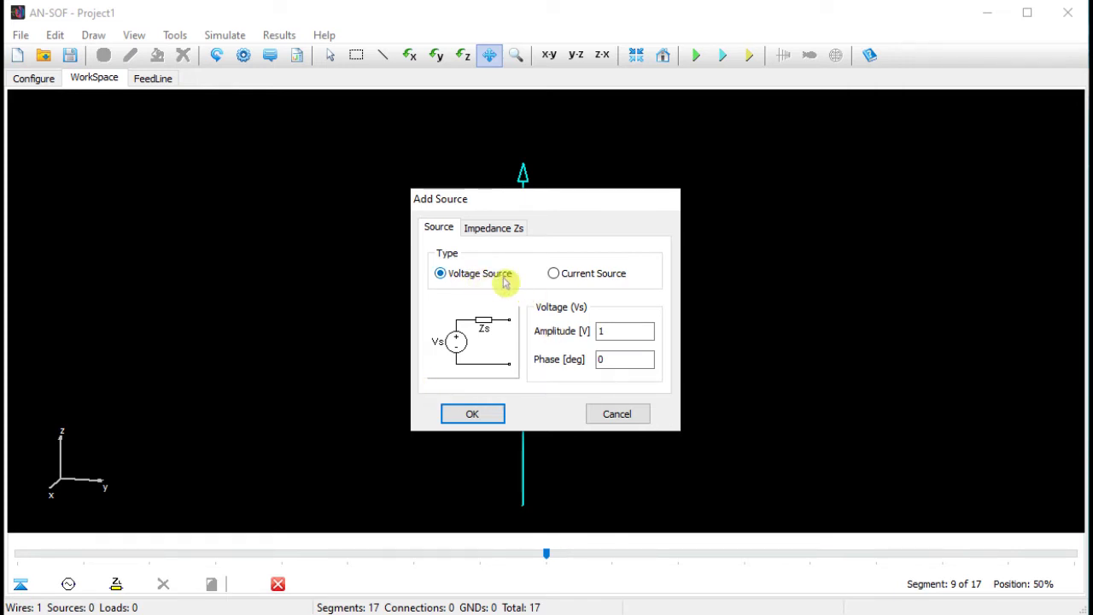
left_click(629, 338)
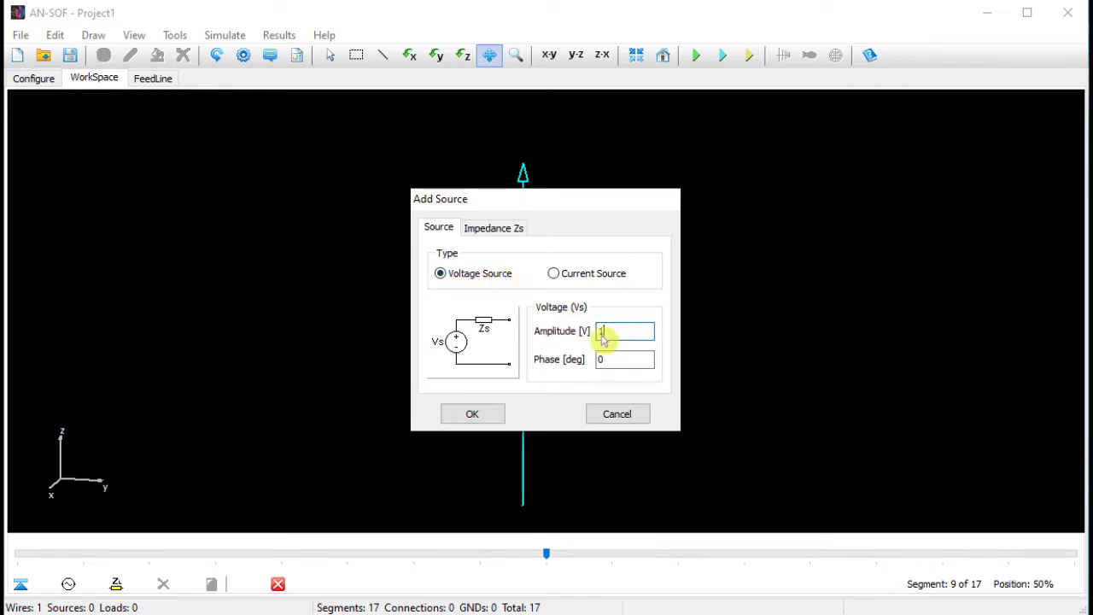
left_click(615, 362)
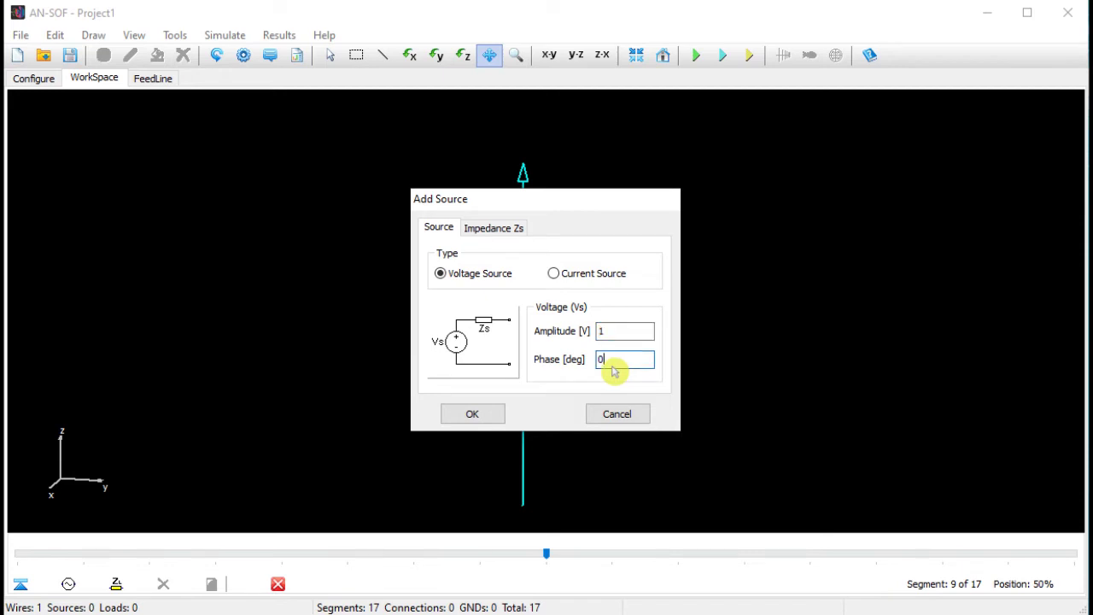
left_click(491, 414)
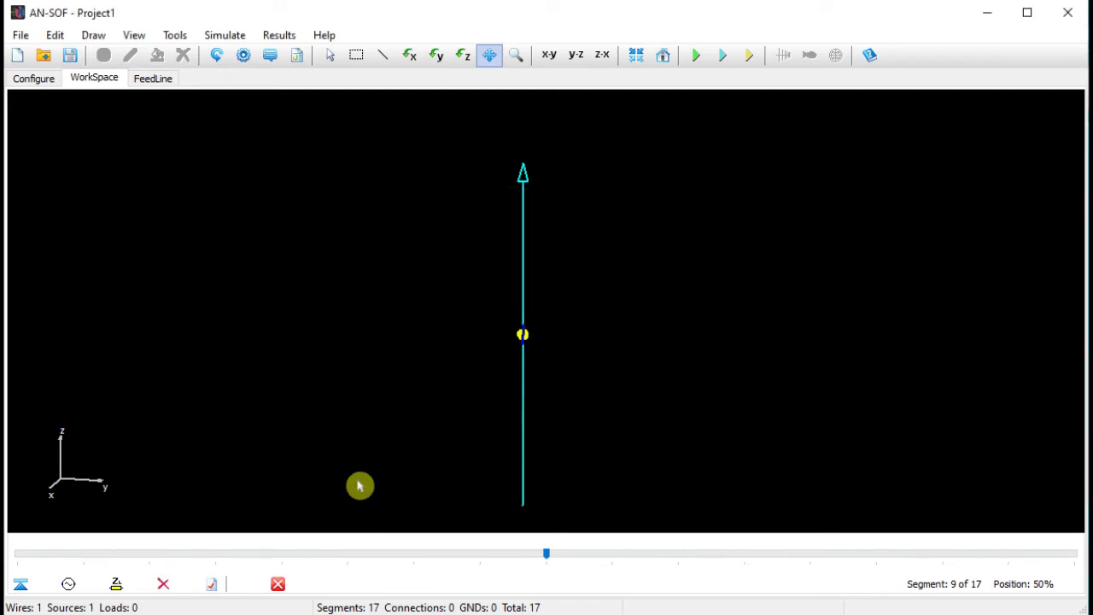
left_click(278, 585)
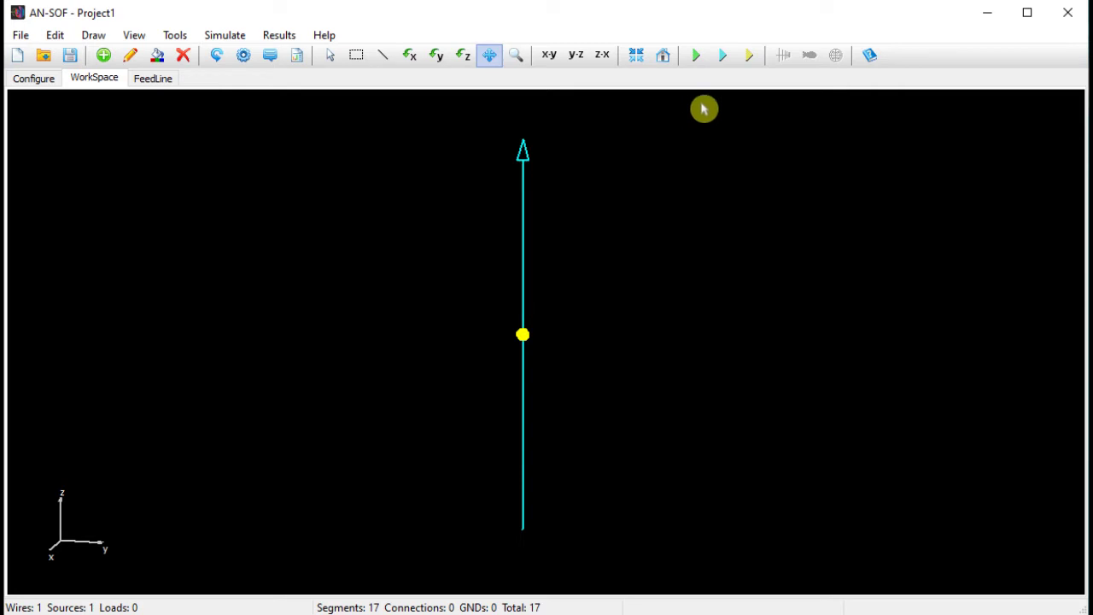
Step: Run the current distribution and far-field simulation, and plot the currents along the dipole wire
left_click(723, 62)
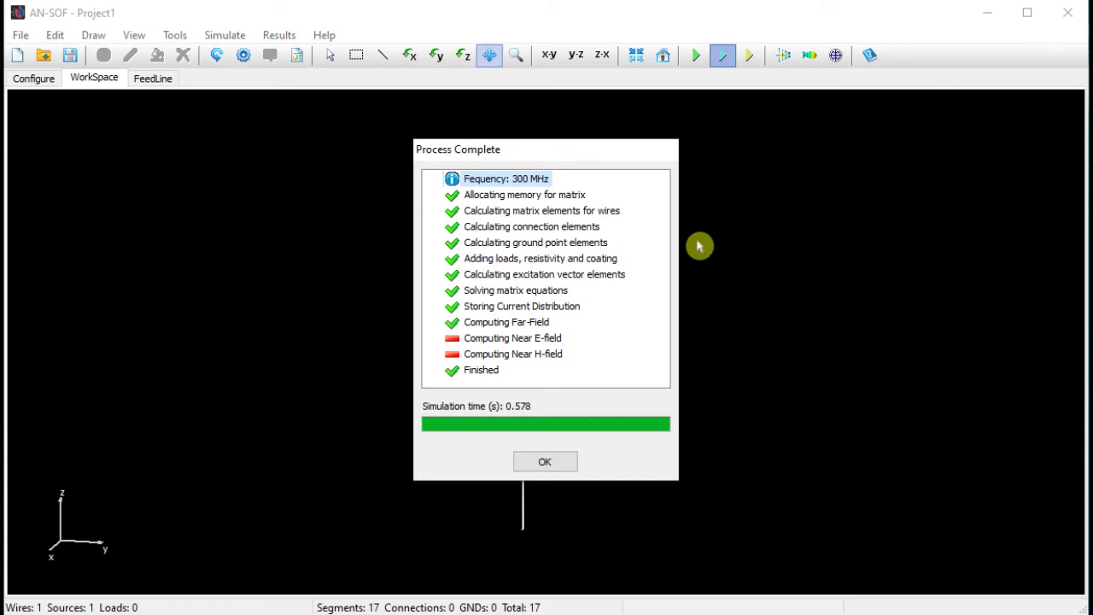
left_click(572, 465)
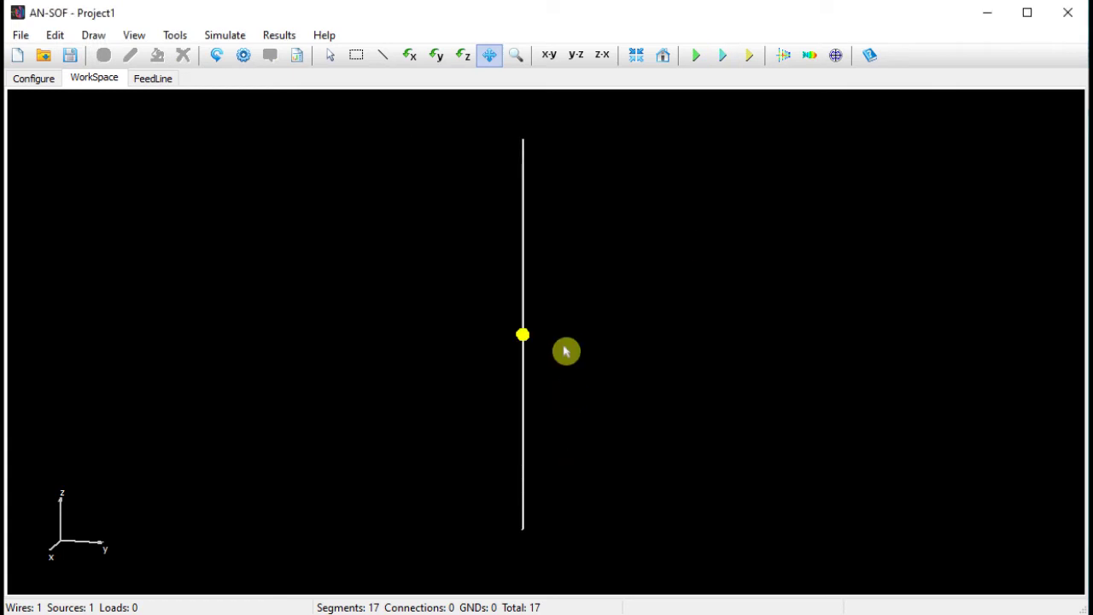
right_click(527, 301)
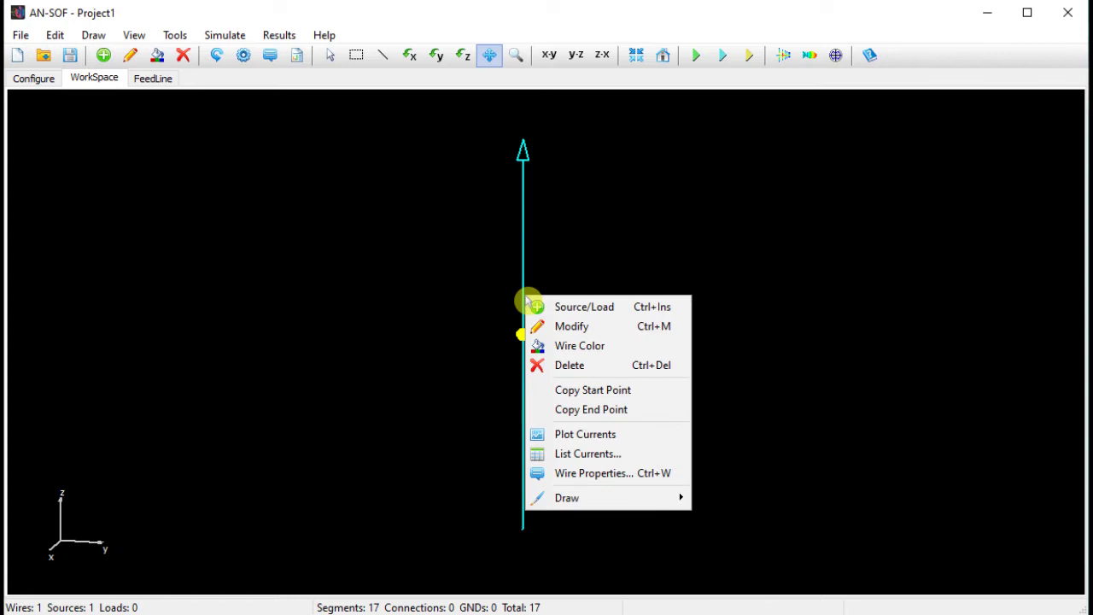
left_click(669, 439)
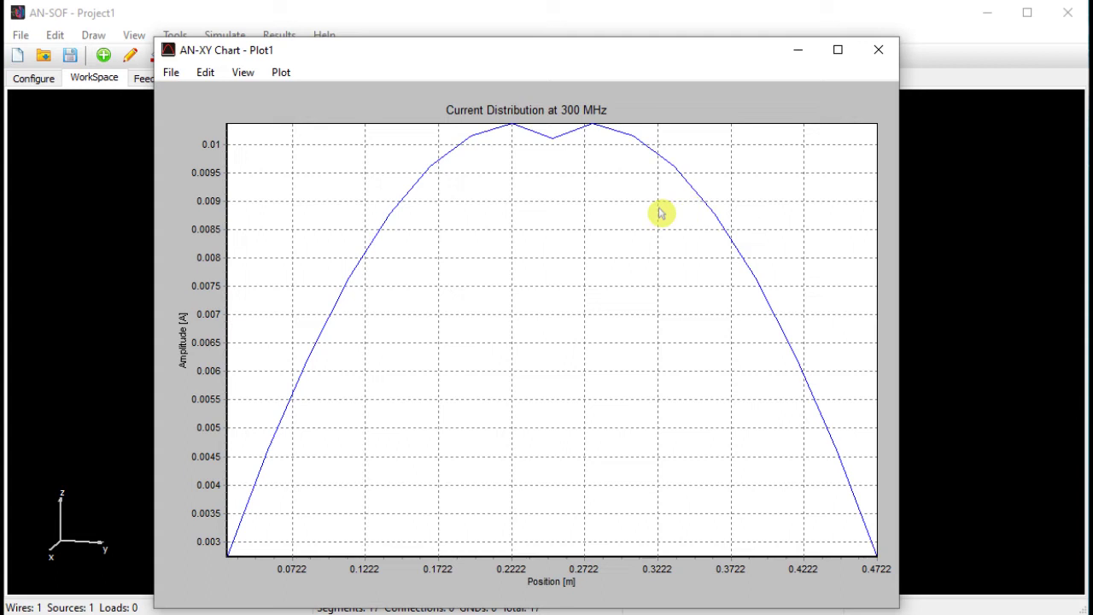
Step: View the phase, real part and imaginary part of the dipole's current distribution, and put the chart away
left_click(284, 76)
left_click(306, 112)
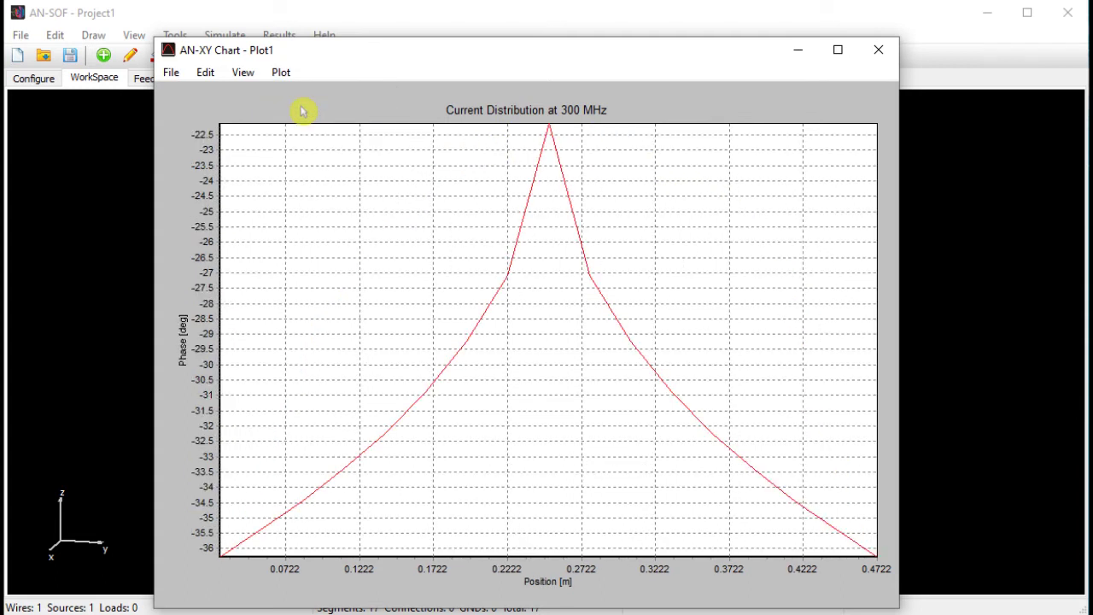
left_click(283, 73)
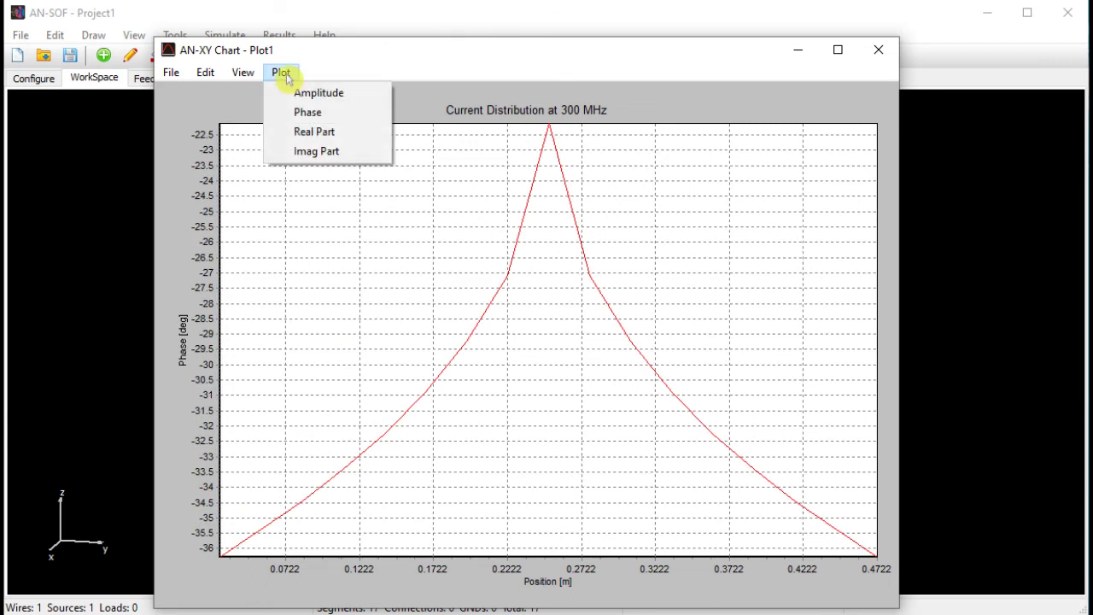
left_click(299, 135)
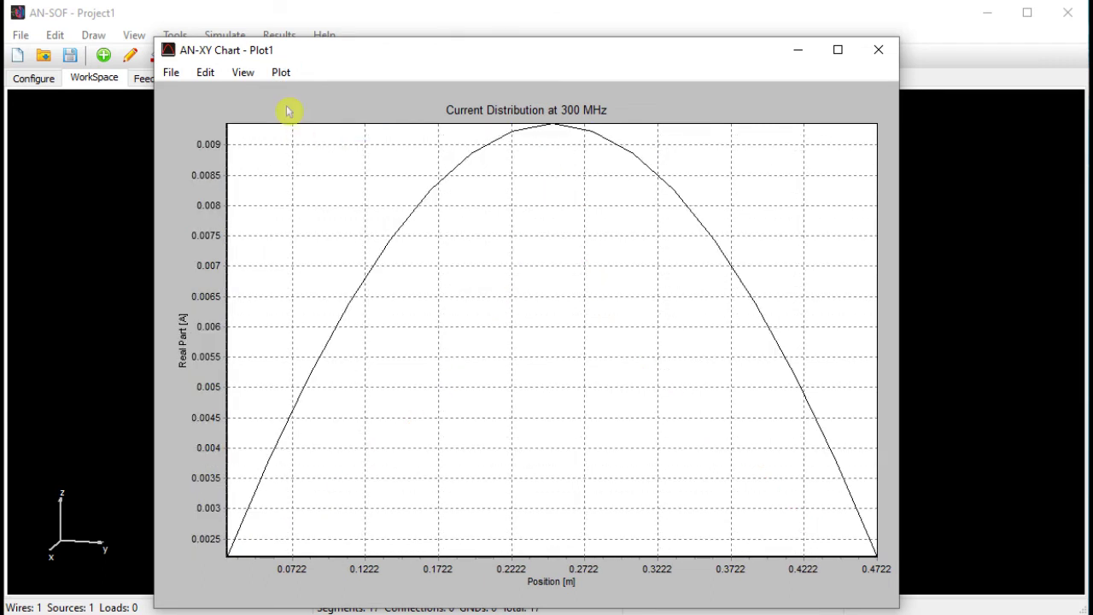
left_click(281, 73)
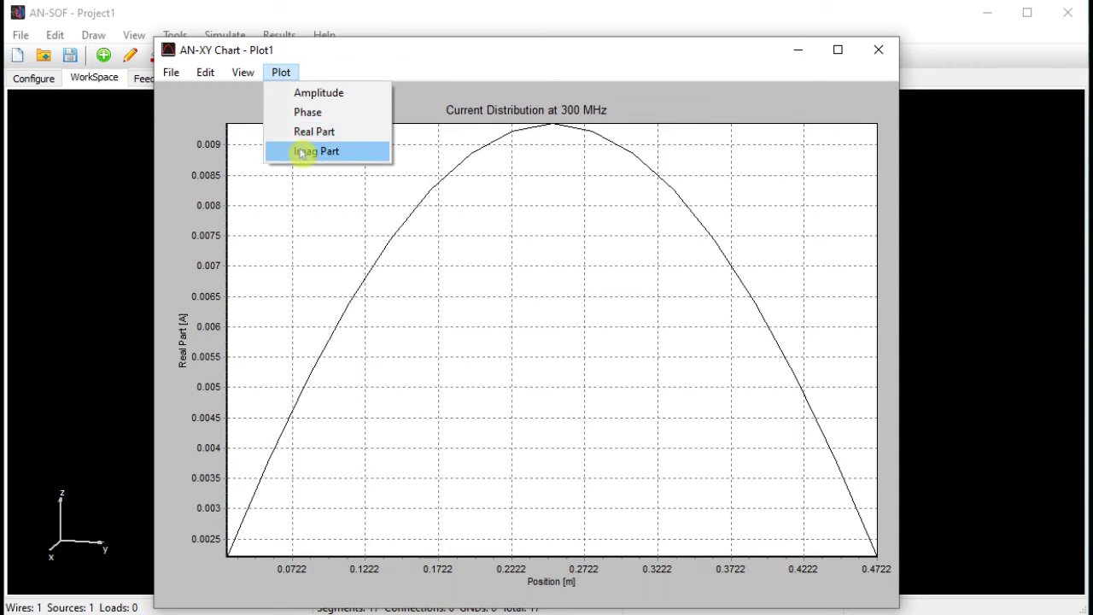
left_click(299, 151)
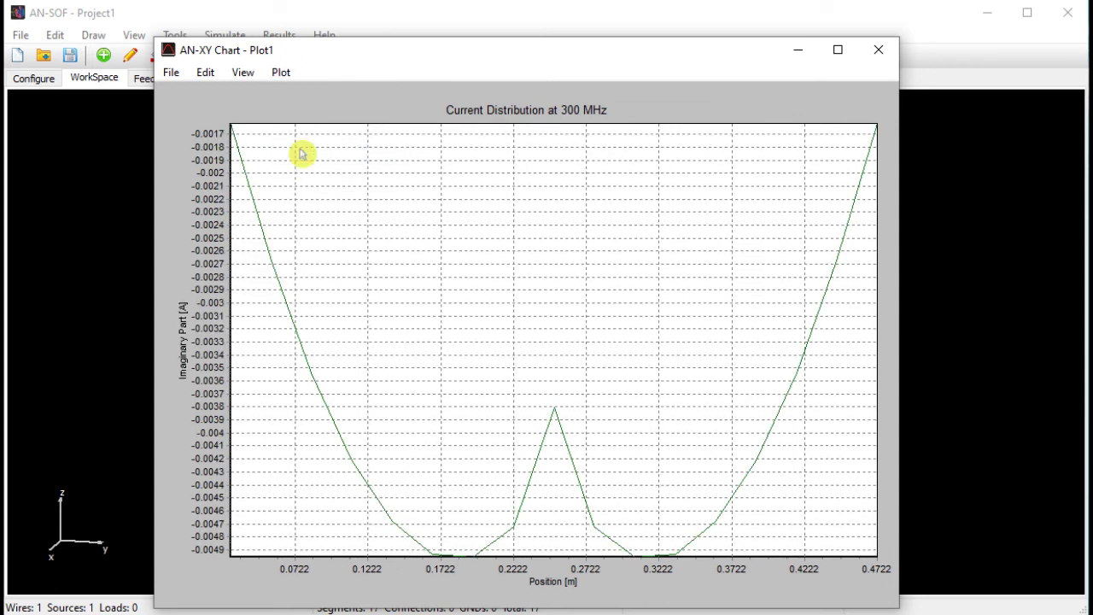
left_click(799, 53)
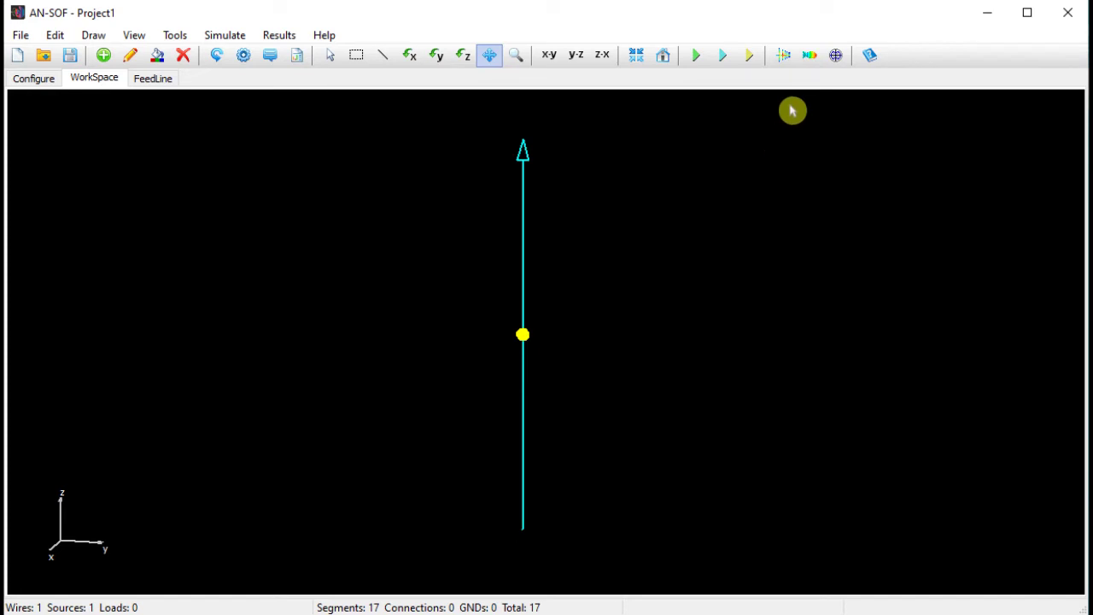
Step: Display the 3D far-field power density pattern, switch it to Gain, and put the plot away
left_click(810, 60)
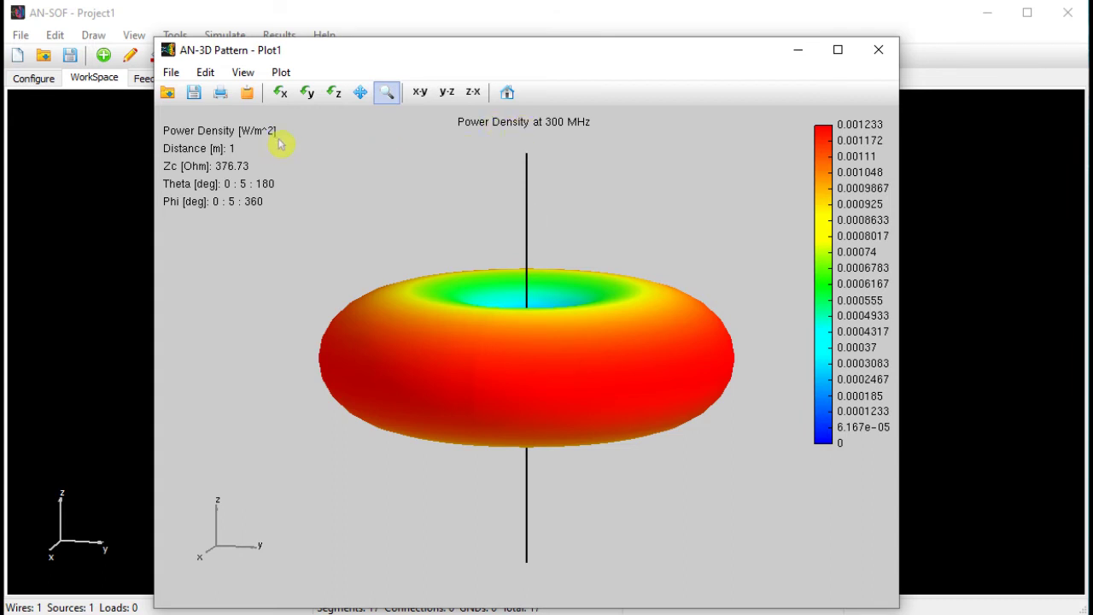
left_click(283, 73)
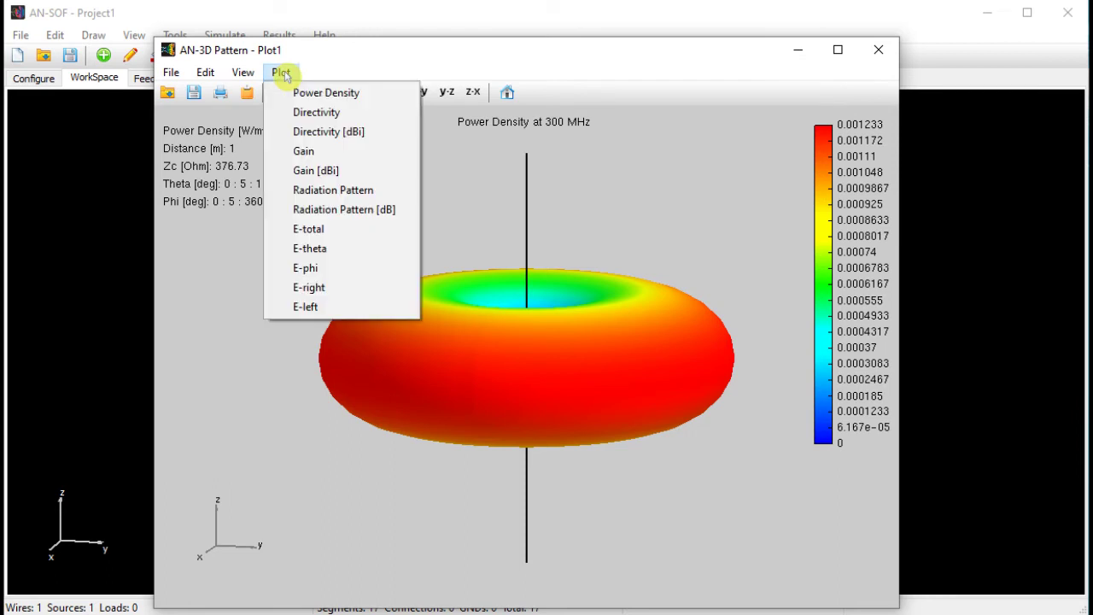
left_click(328, 154)
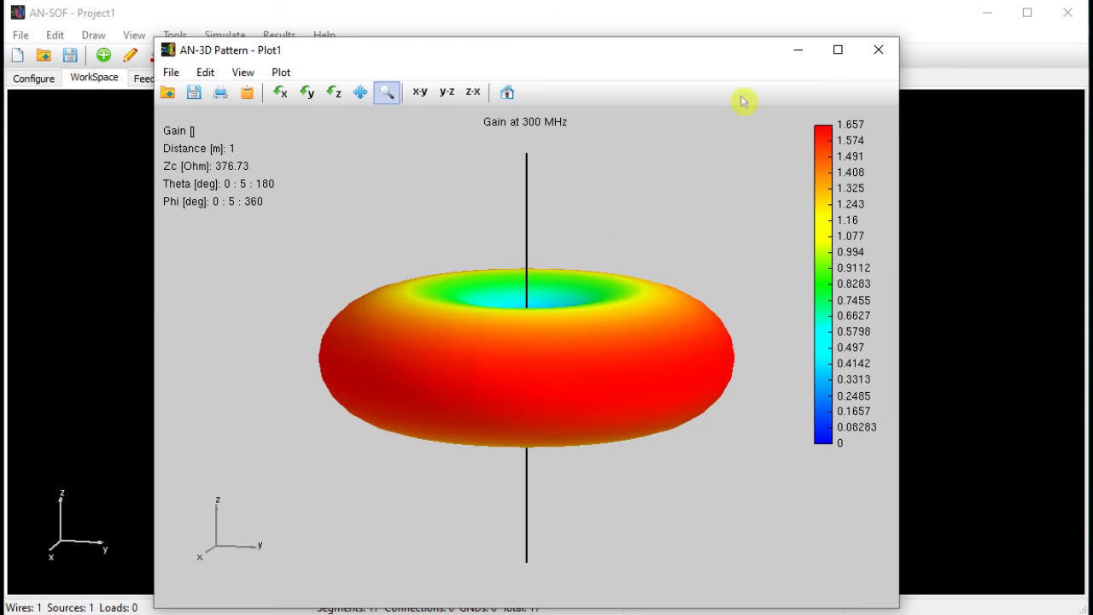
left_click(796, 56)
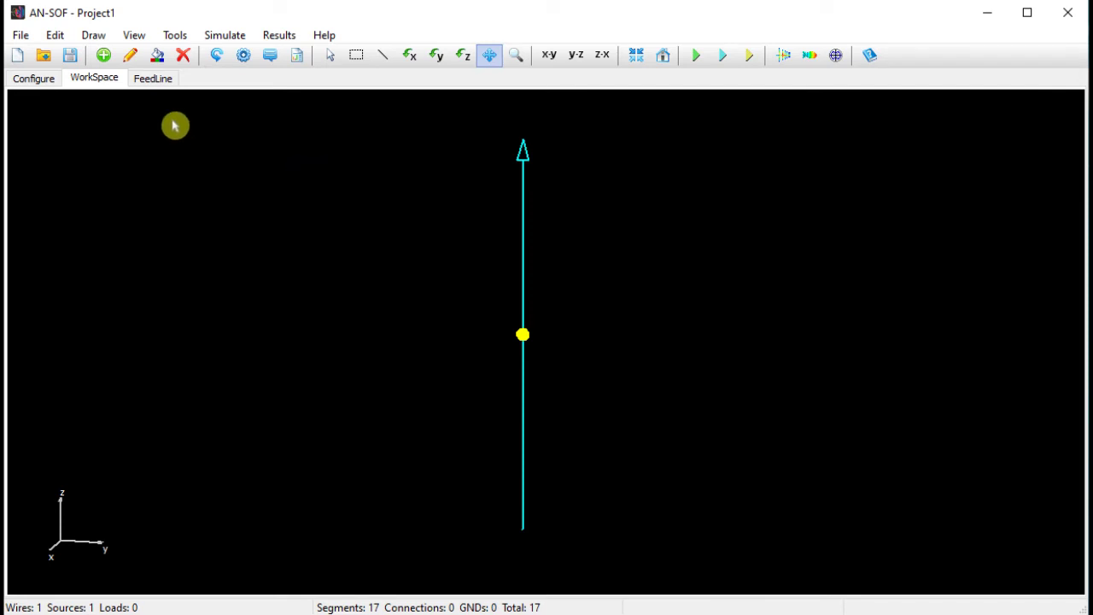
Step: Stack the dipole into 3 wires along the Y axis, centered, with a stacking distance of 0.2 m
left_click(55, 35)
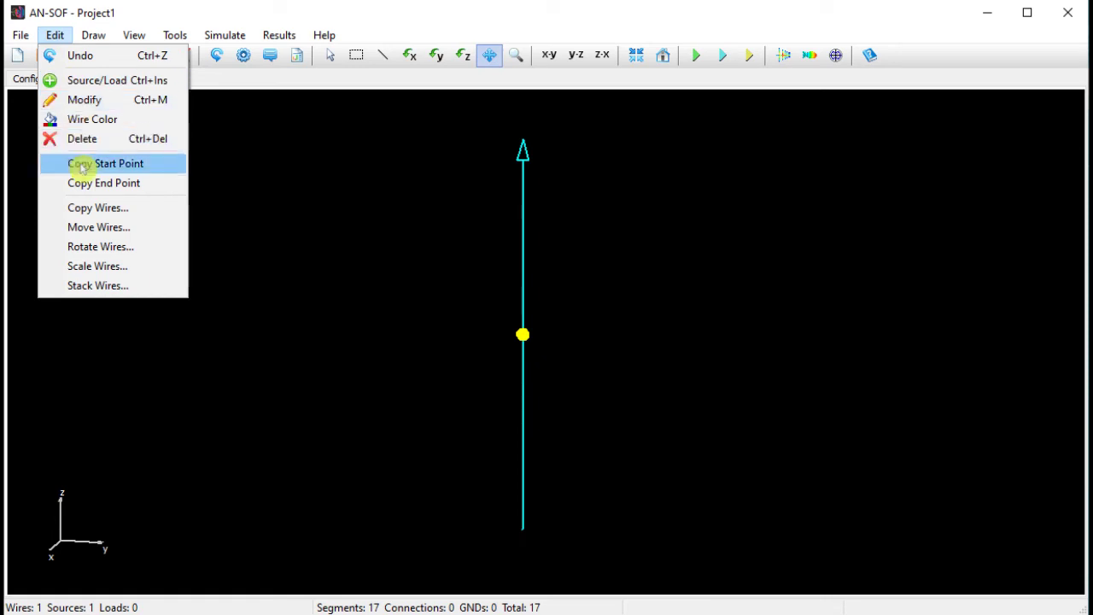
left_click(137, 291)
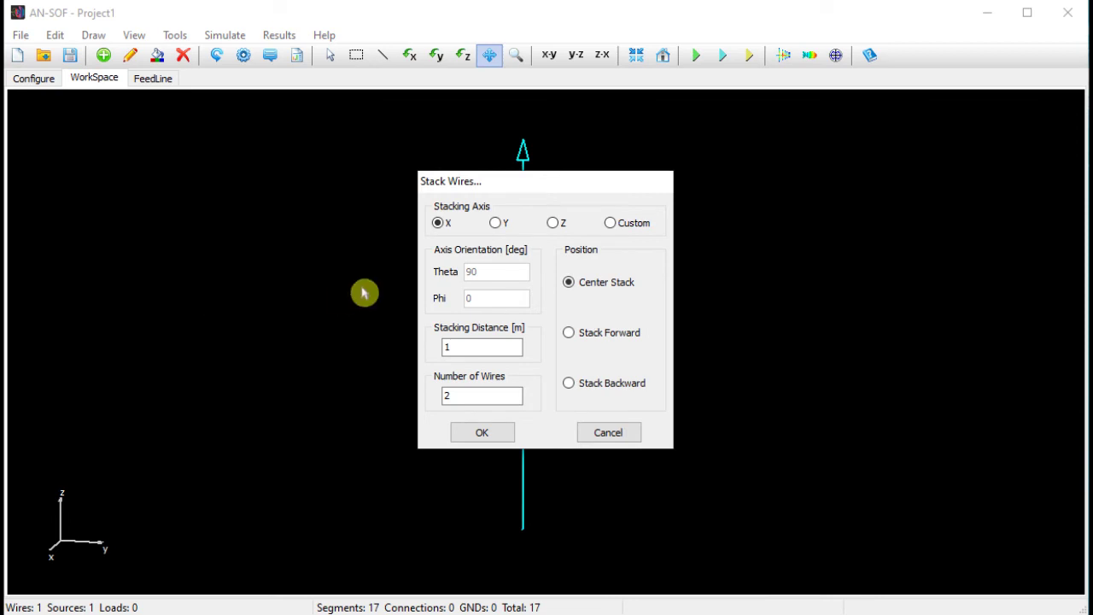
left_click(496, 224)
left_click(496, 349)
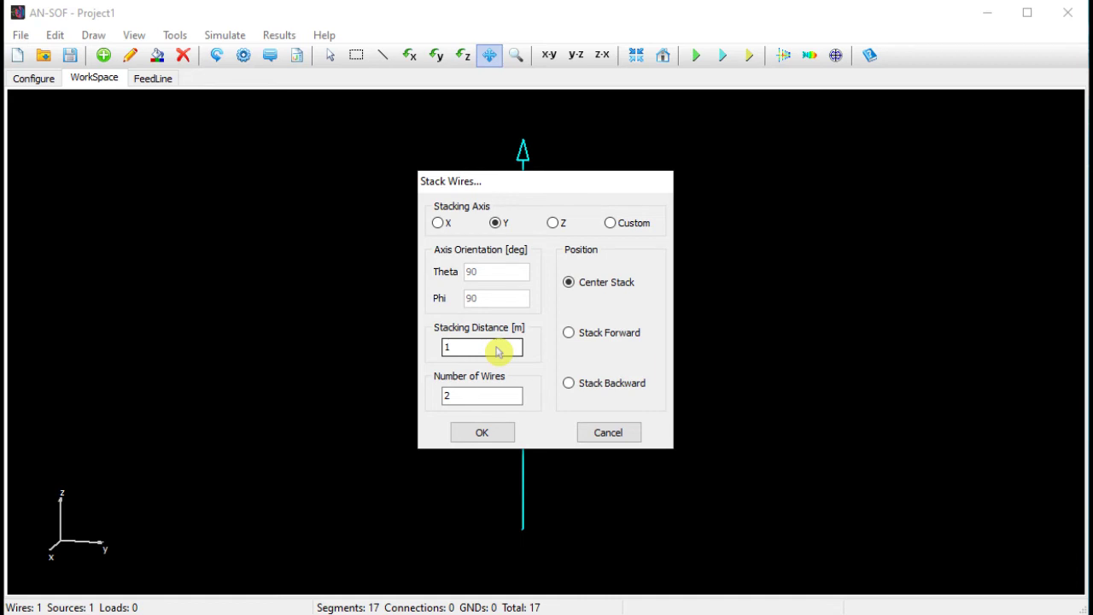
left_click_drag(495, 349, 427, 360)
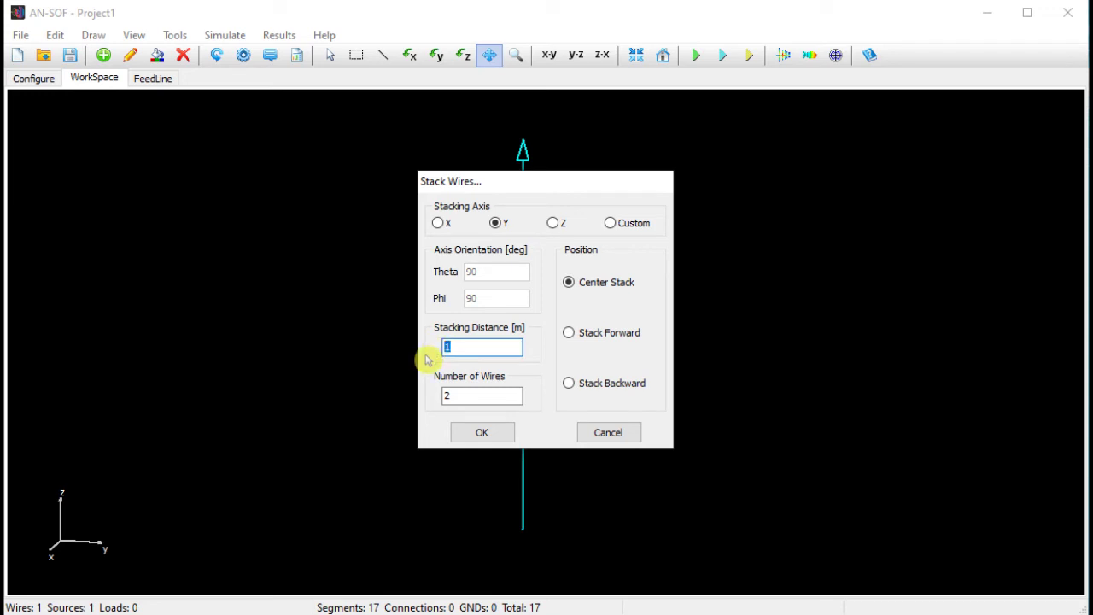
type("0.2")
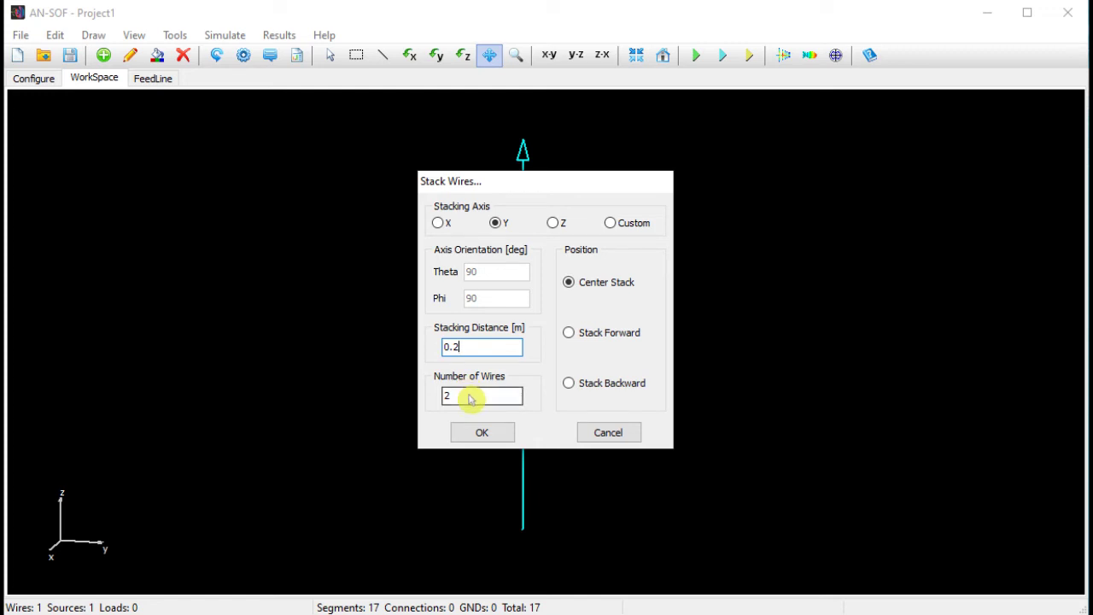
left_click_drag(469, 399, 427, 403)
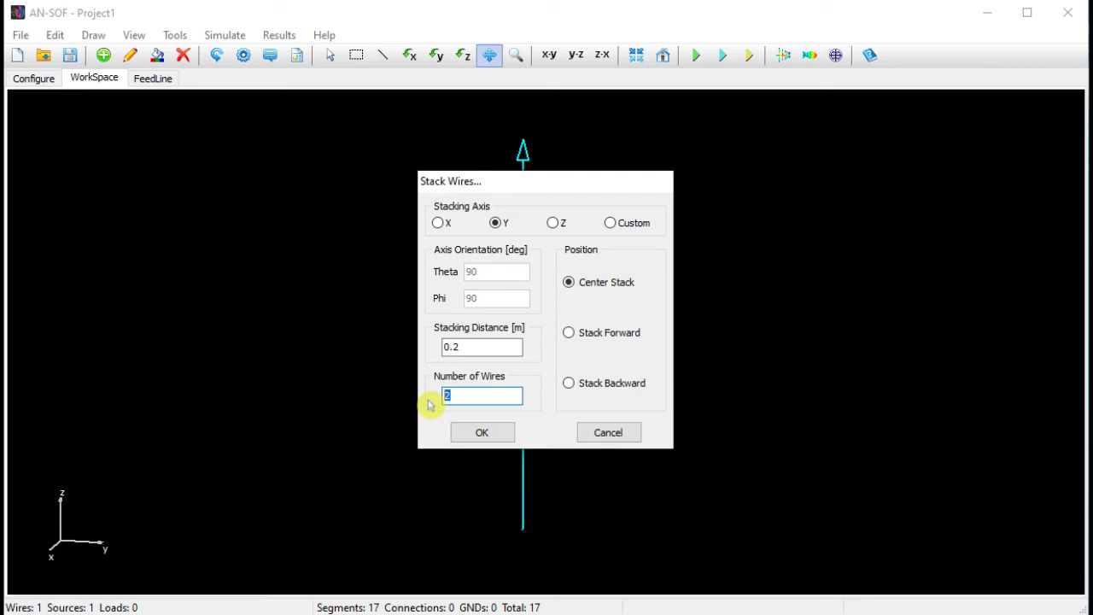
type("3")
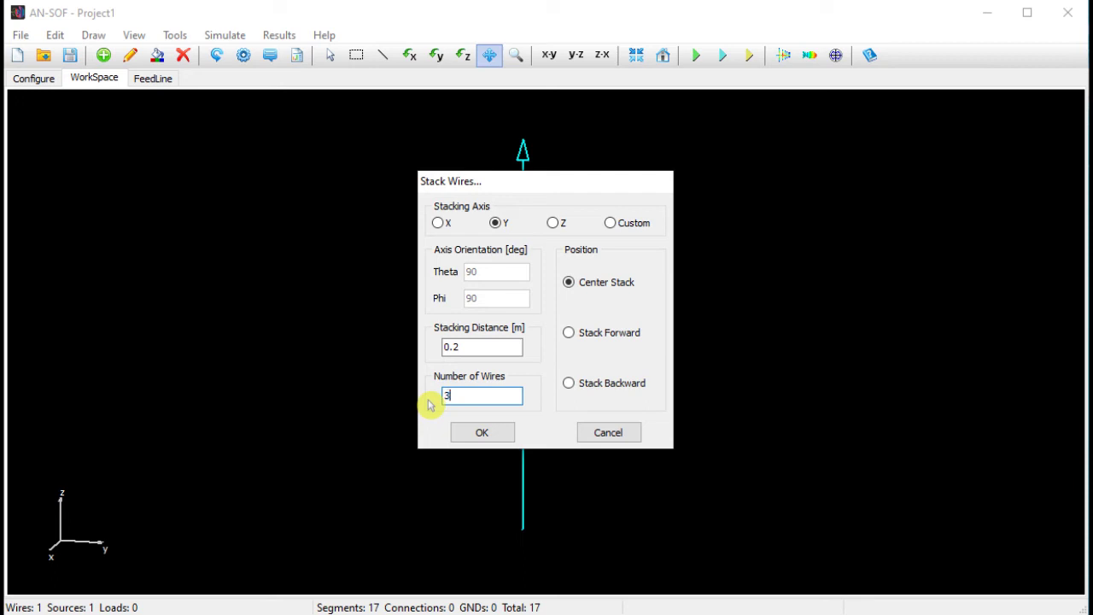
left_click(488, 432)
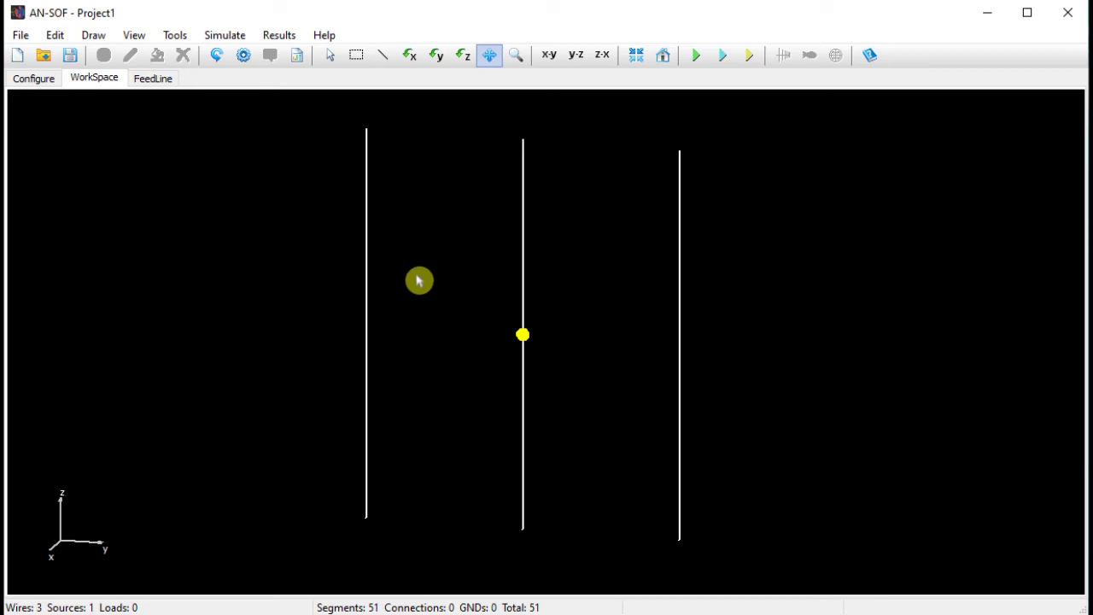
Step: Lengthen the wire at Y = -0.2 m by setting Z1 to -0.26 m and Z2 to 0.26 m
left_click(368, 263)
right_click(368, 262)
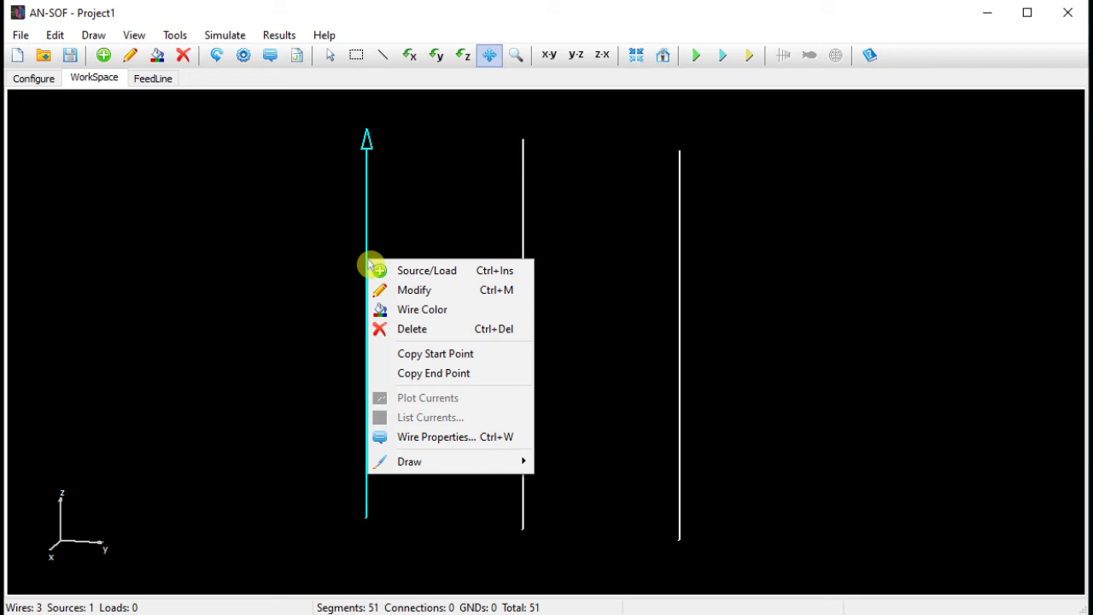
left_click(457, 292)
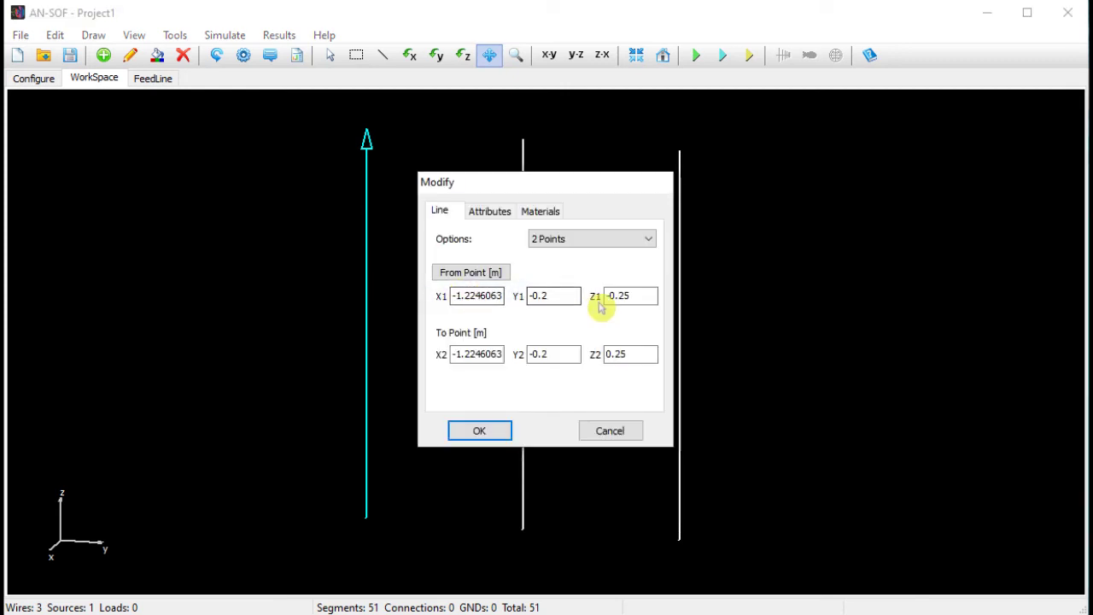
left_click(630, 299)
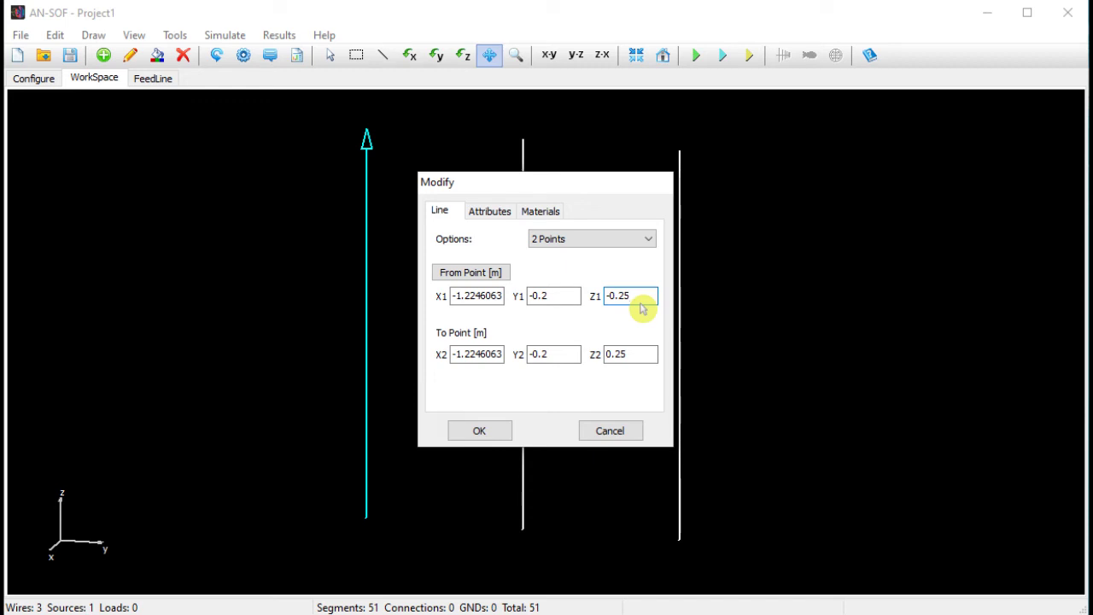
key("BackSpace")
type("6")
left_click(636, 359)
key("BackSpace")
type("6")
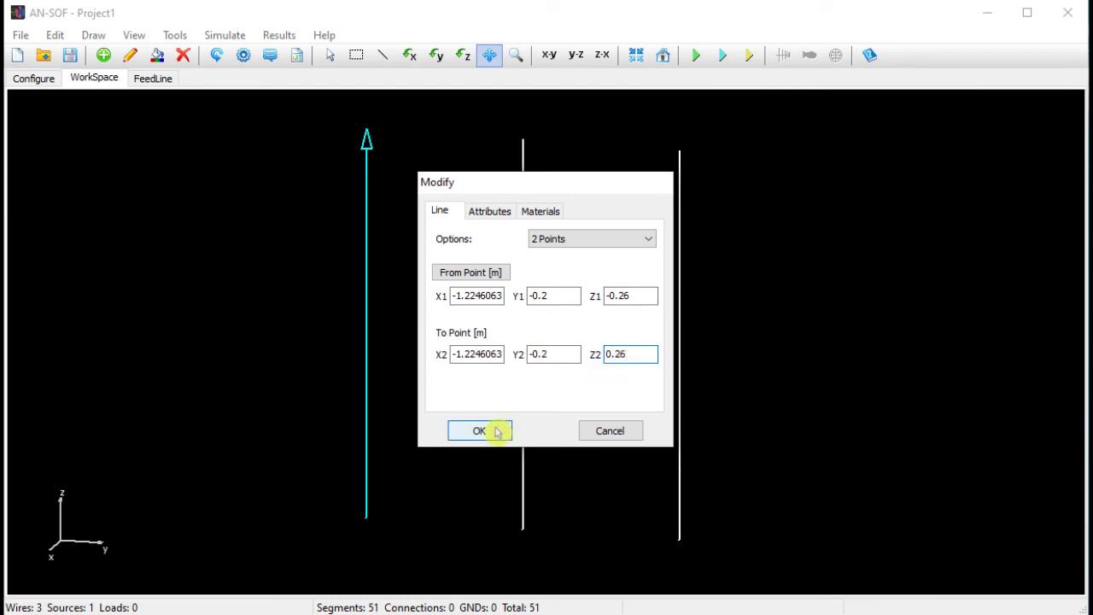
left_click(495, 431)
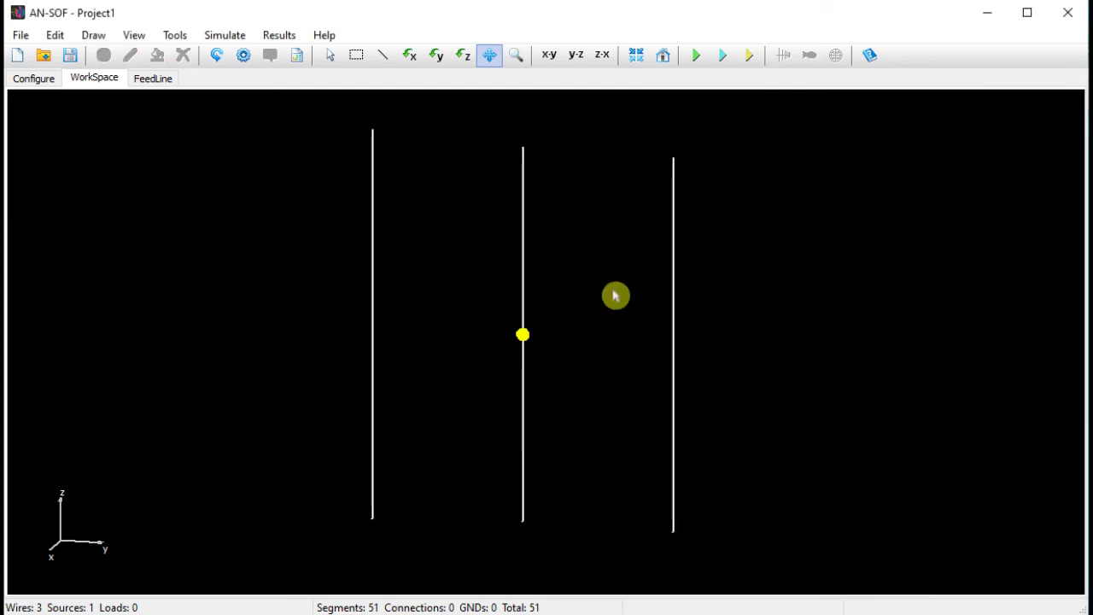
Step: Open the end-point coordinates of the wire at Y = 0.2 m for modification
right_click(673, 262)
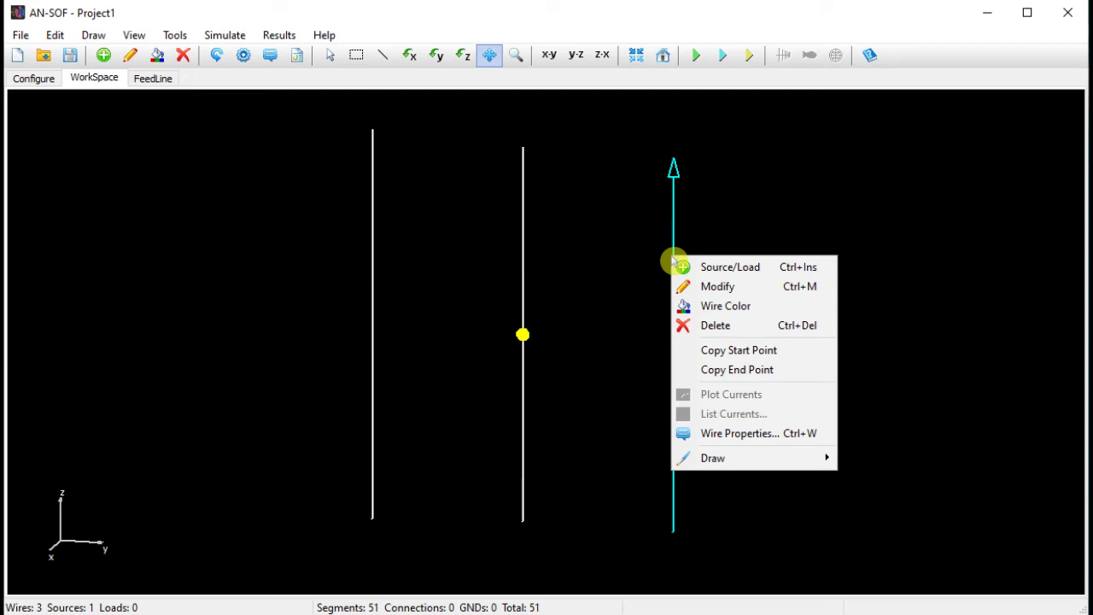
left_click(761, 292)
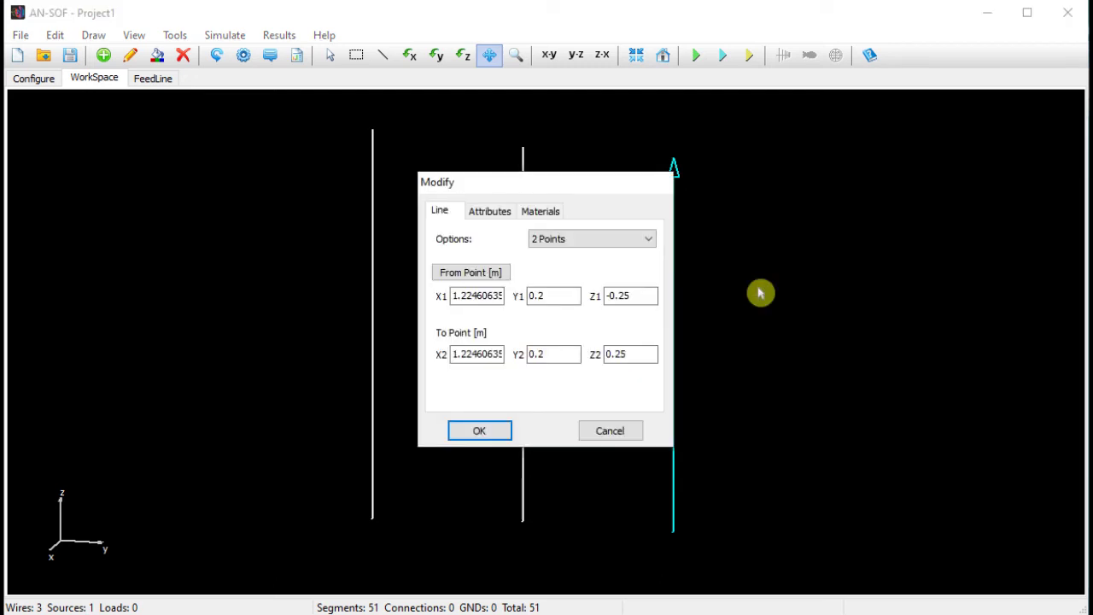
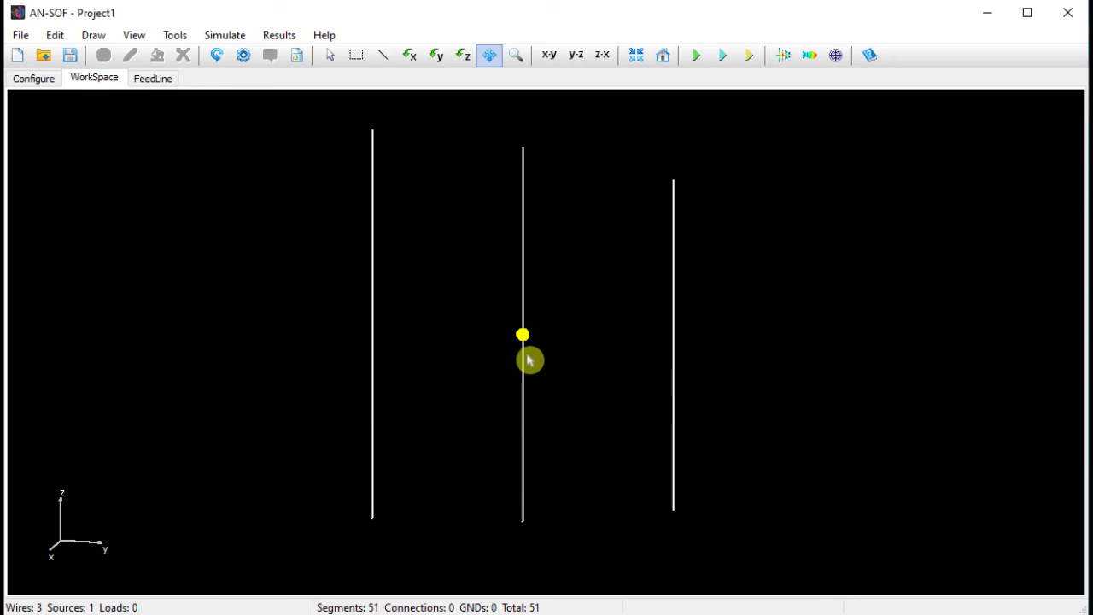
Step: Plot the currents along the driven middle wire, examine their amplitude, and put the chart away
left_click(525, 357)
right_click(522, 354)
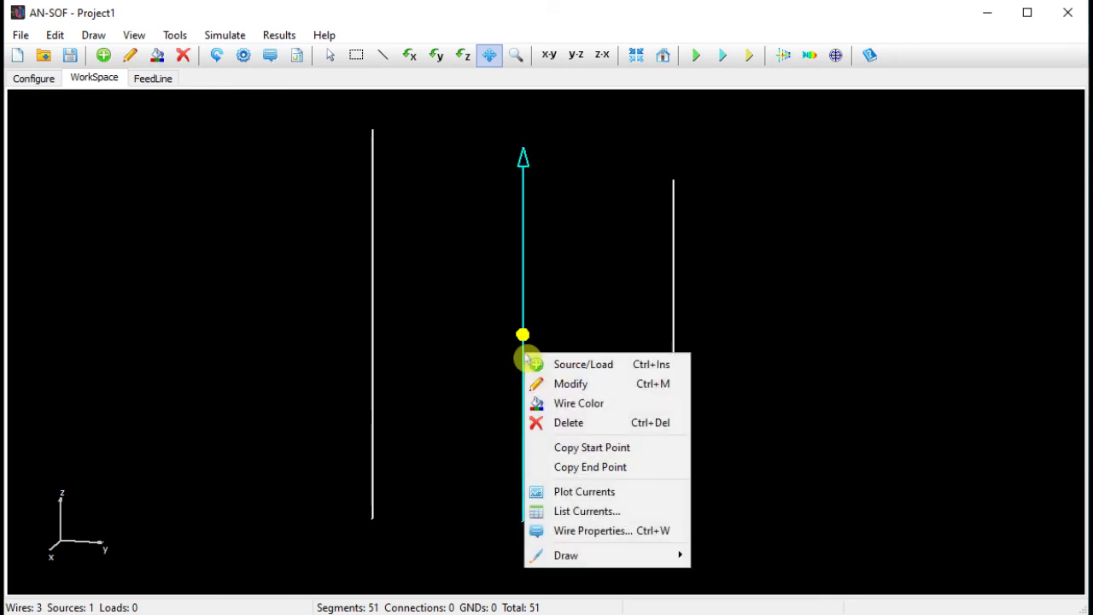
left_click(656, 496)
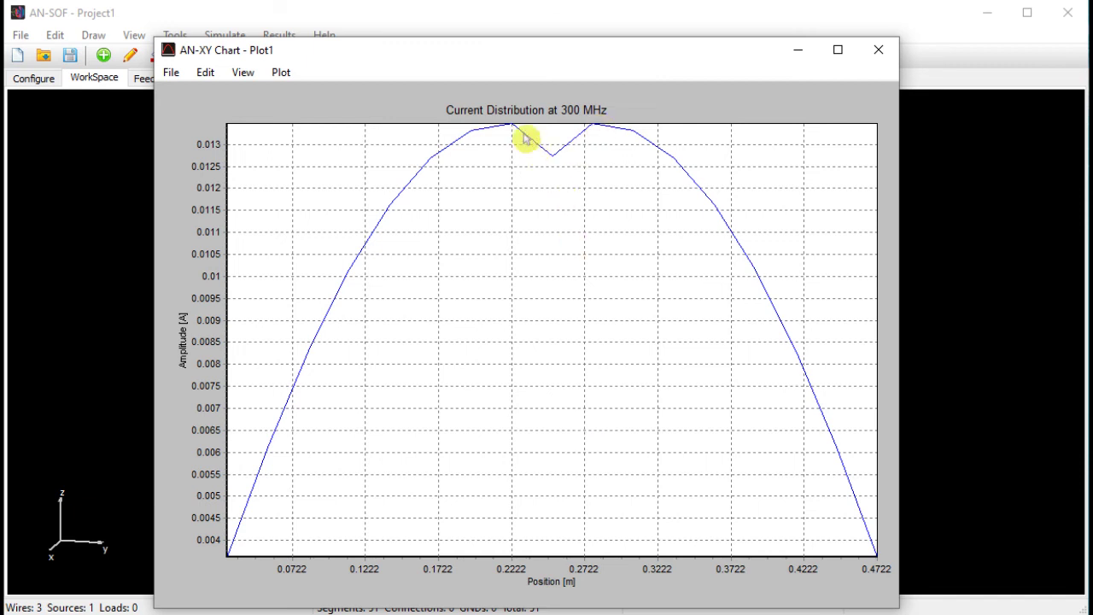
left_click(798, 51)
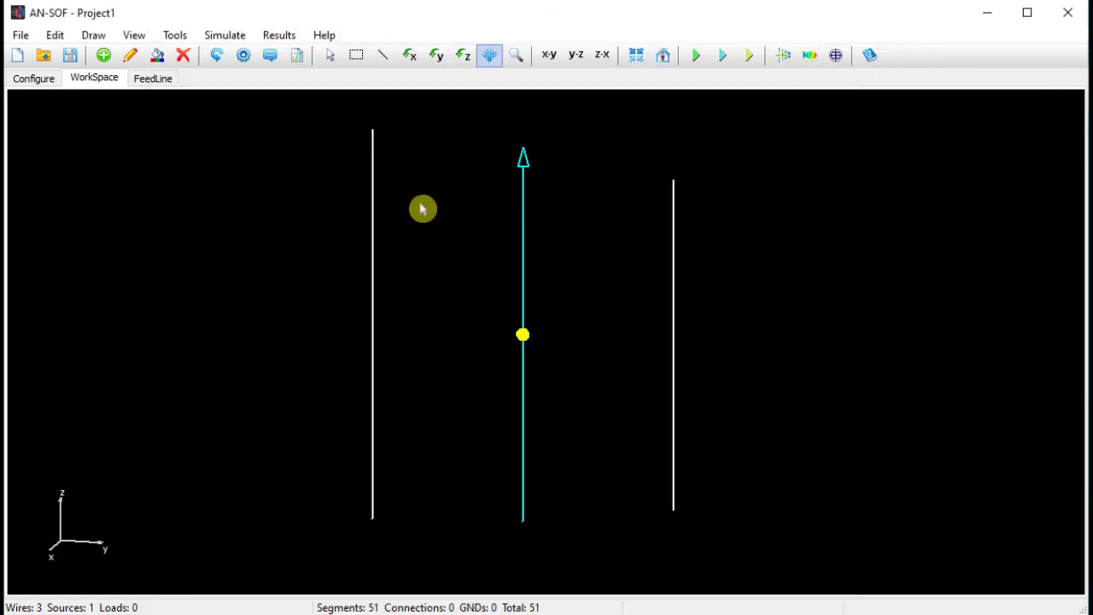
Step: Plot the currents along the longest wire, at Y = -0.2 m, and examine their amplitude
right_click(374, 212)
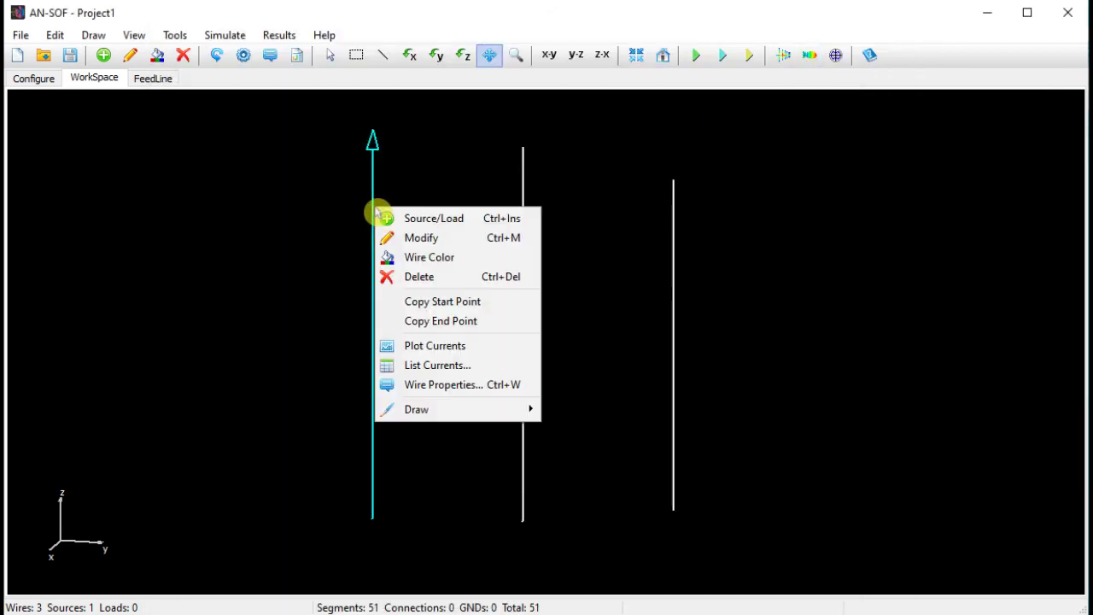
left_click(473, 348)
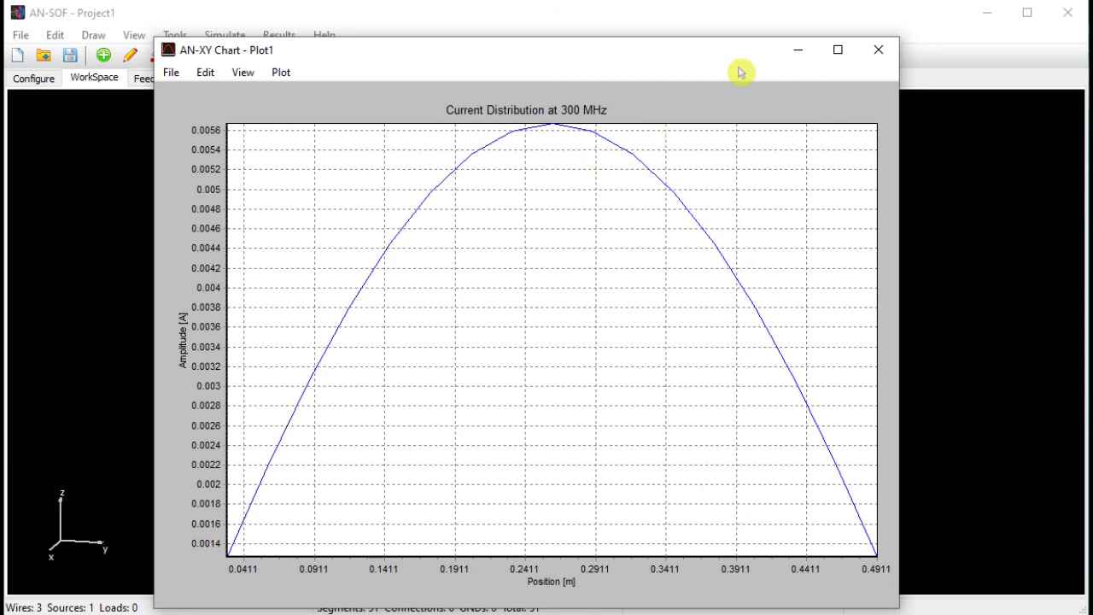
left_click(808, 50)
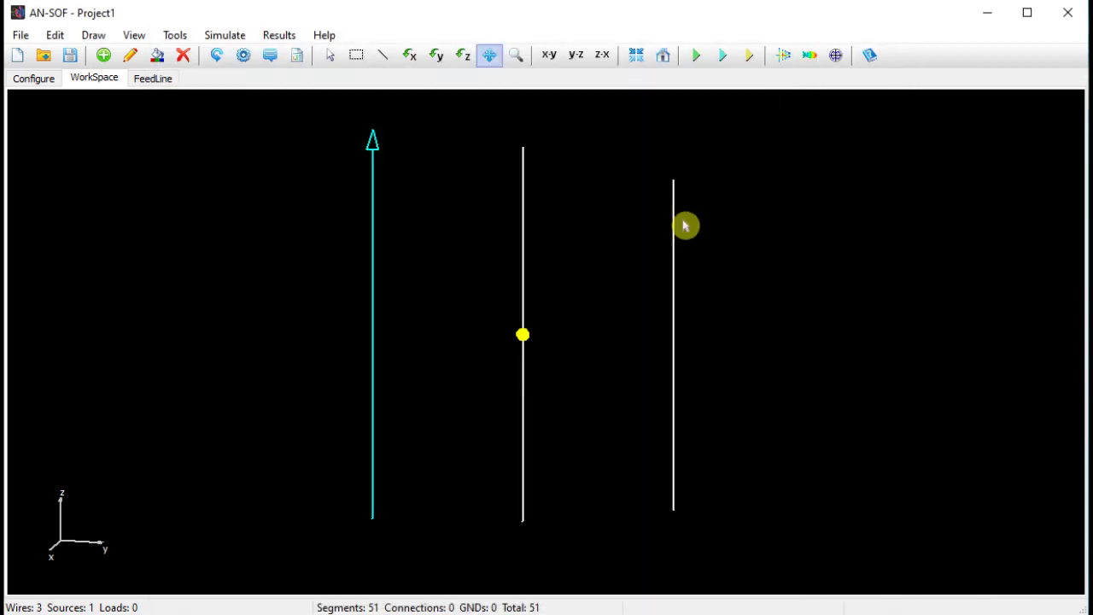
Step: Plot the currents along the shortest wire, at Y = 0.2 m, and examine their amplitude
left_click(674, 224)
right_click(673, 225)
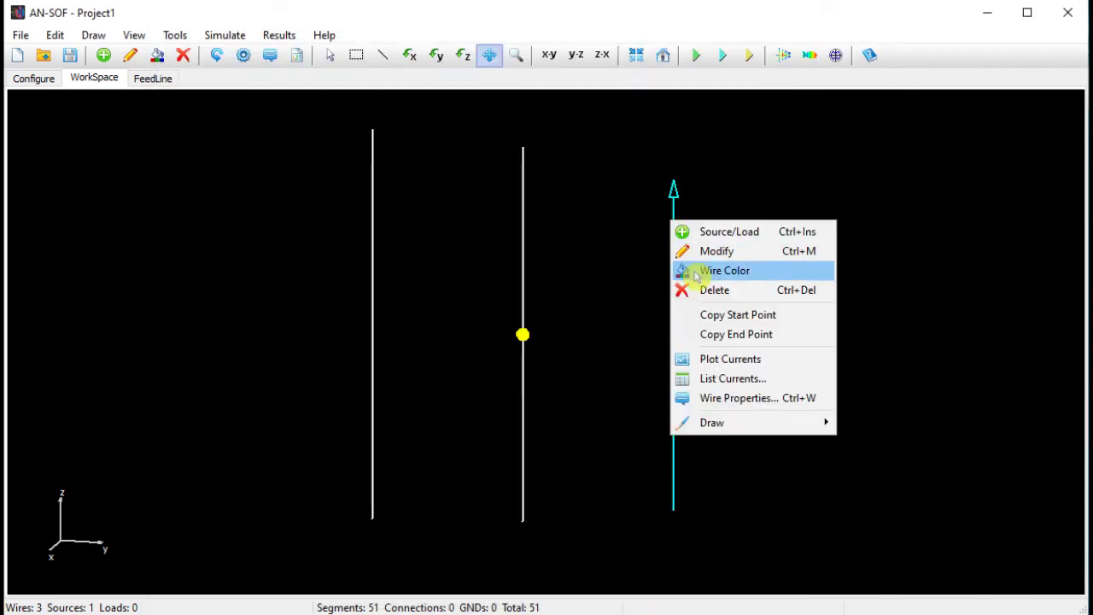
left_click(728, 359)
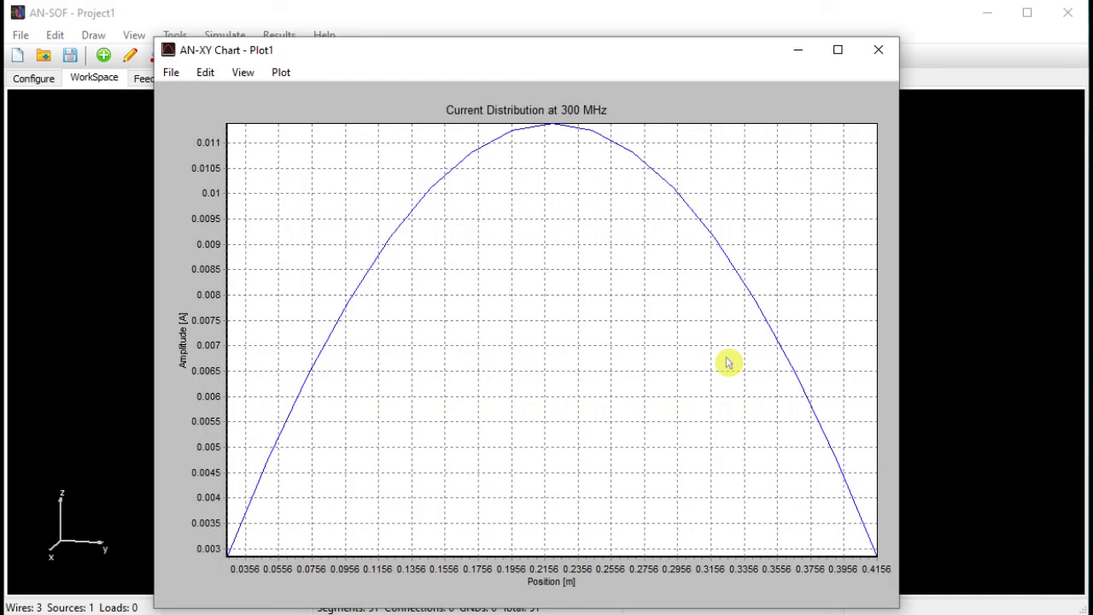
left_click(802, 54)
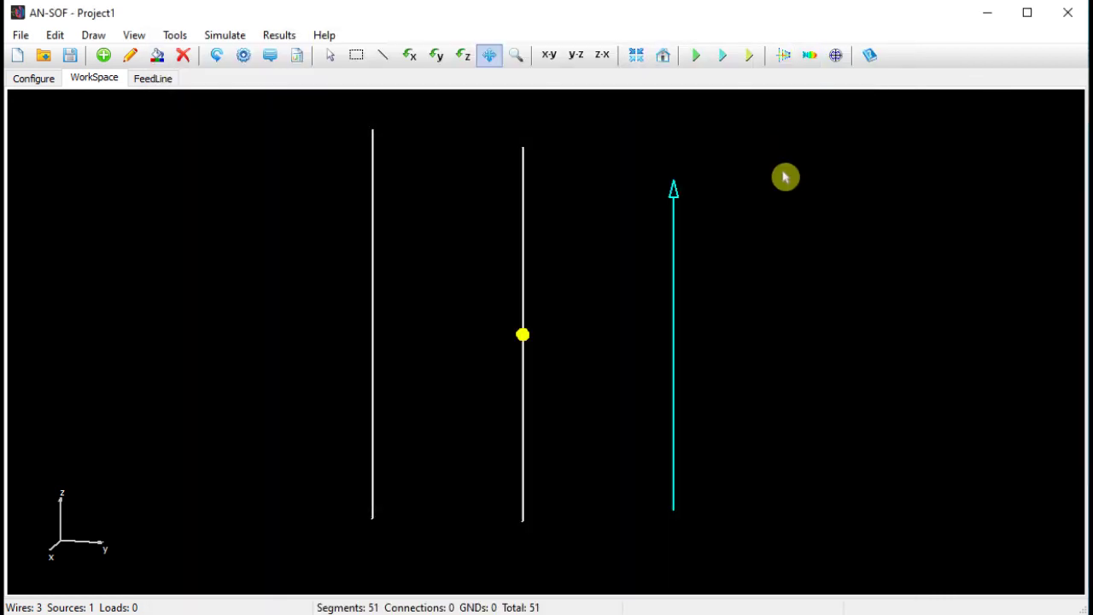
Step: Plot the 3D current distribution over all three wires, examine the amplitudes, and put the plot away
left_click(784, 56)
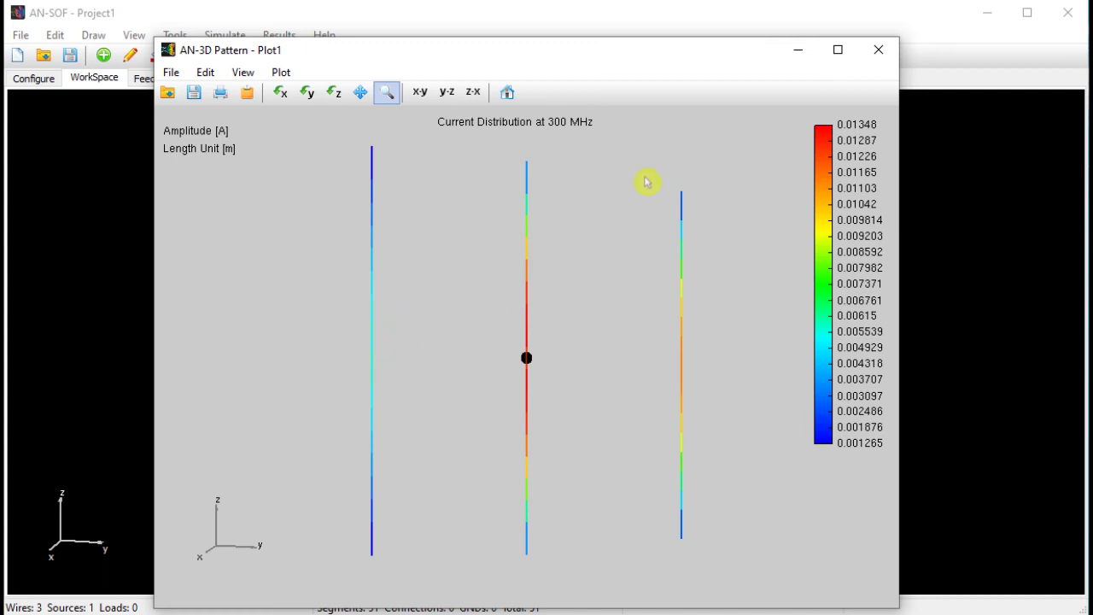
left_click(800, 53)
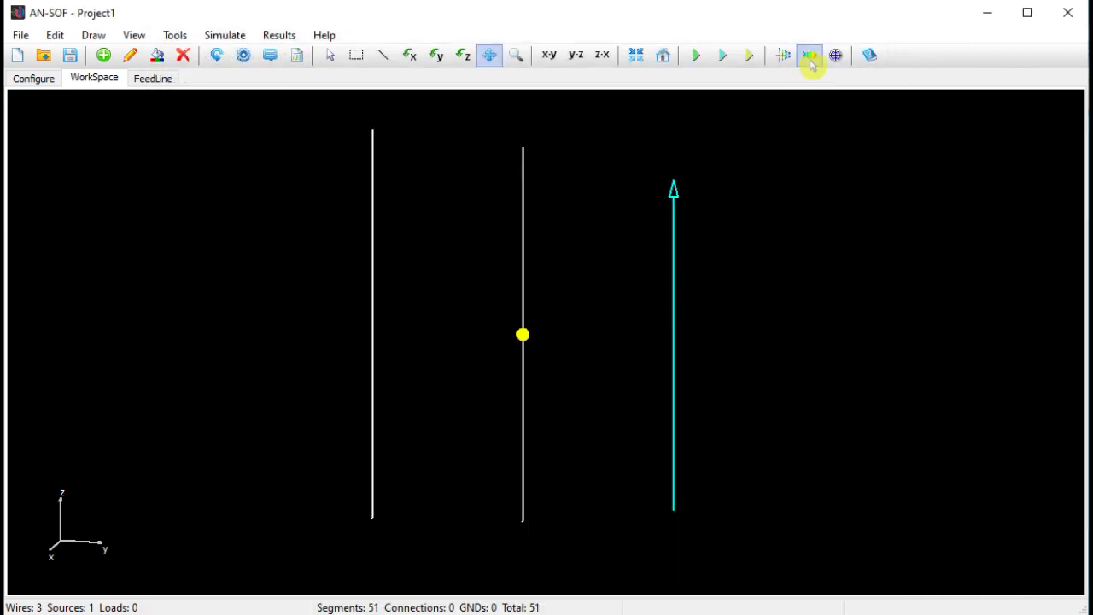
Step: Plot the array's 3D far-field power density pattern and examine it with rotation about the z axis
left_click(809, 57)
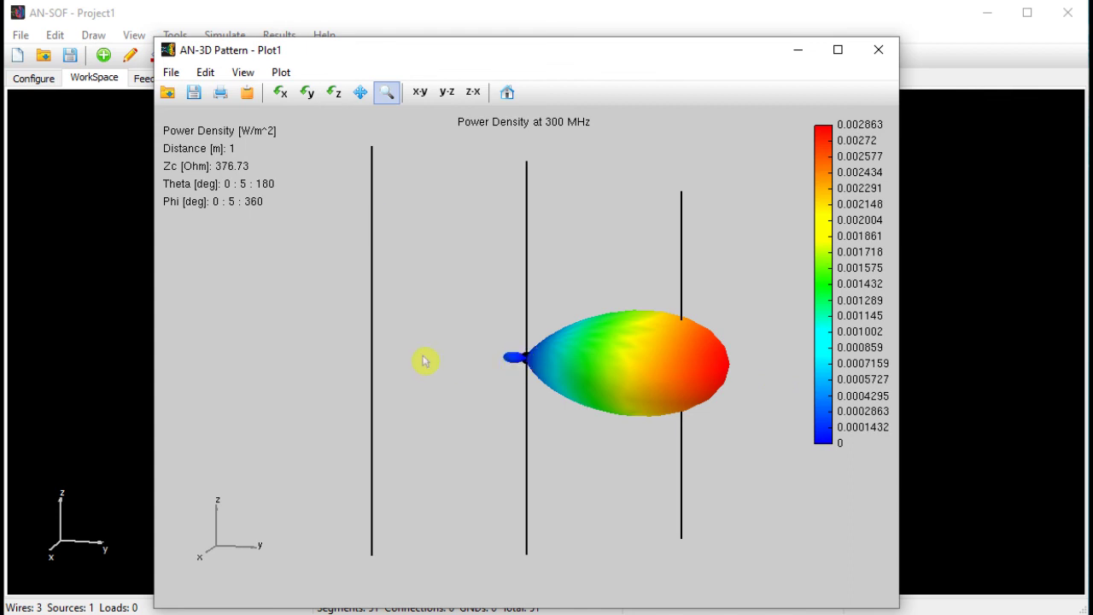
left_click(335, 96)
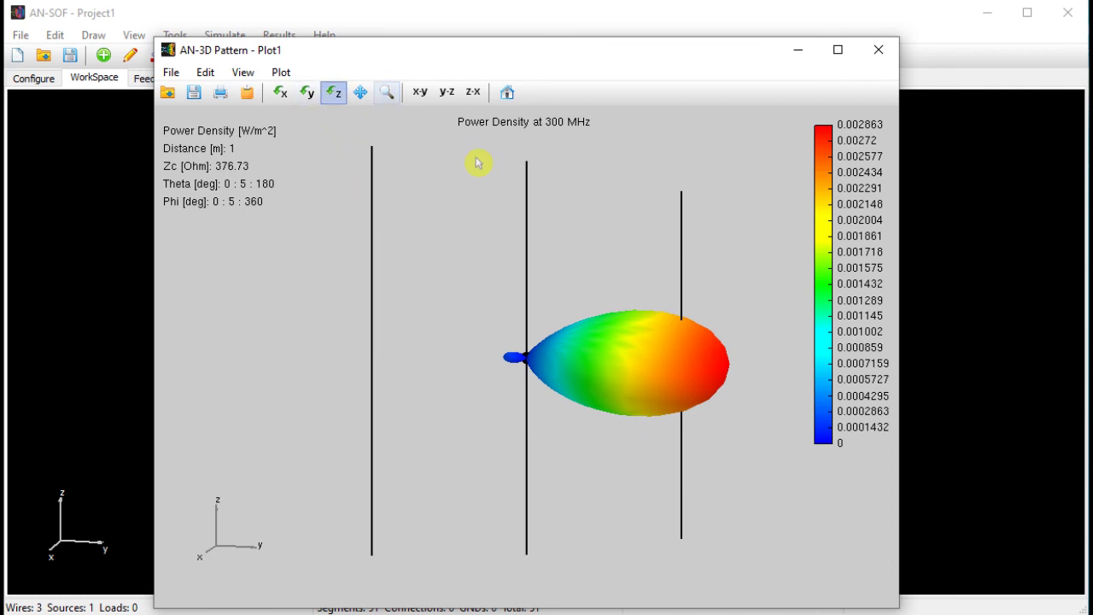
left_click_drag(607, 200, 586, 222)
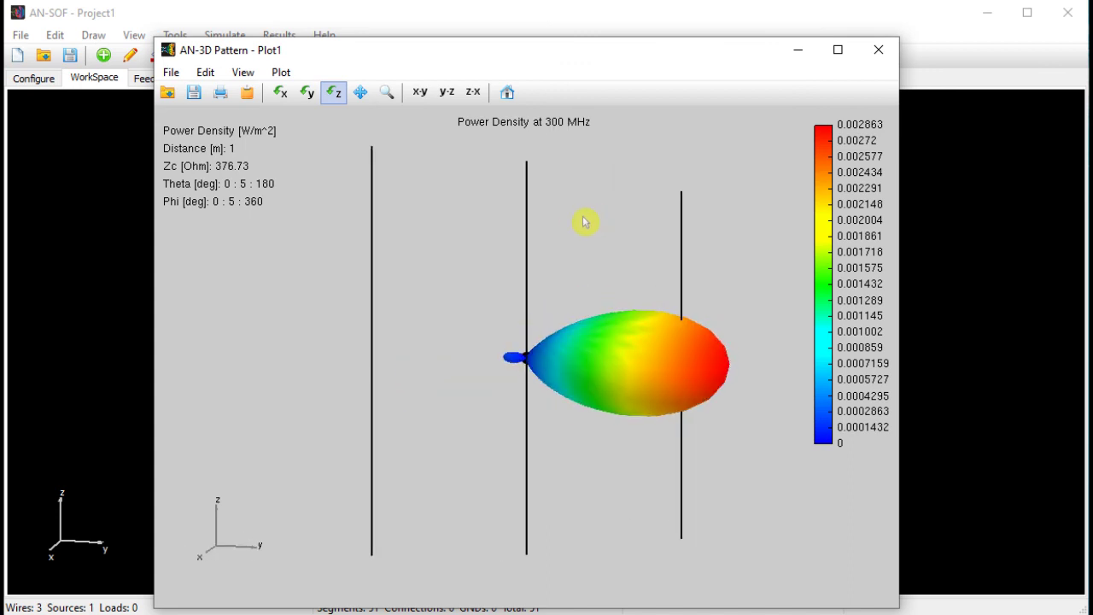
Step: Show the far-field pattern as Gain [dBi], examine it, and put the plot away
left_click(284, 75)
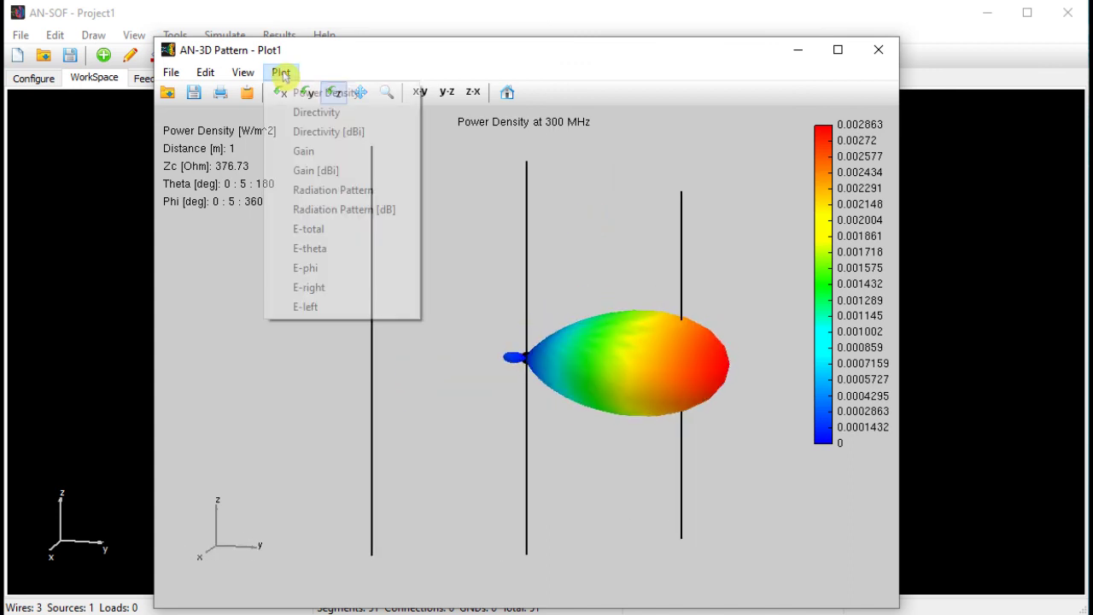
left_click(360, 173)
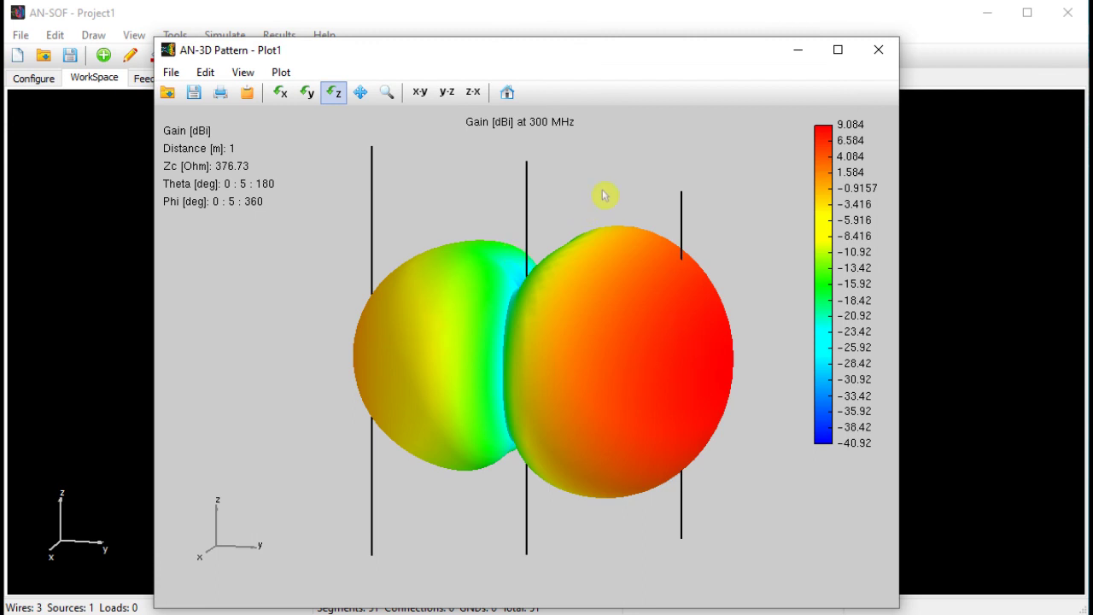
left_click(798, 51)
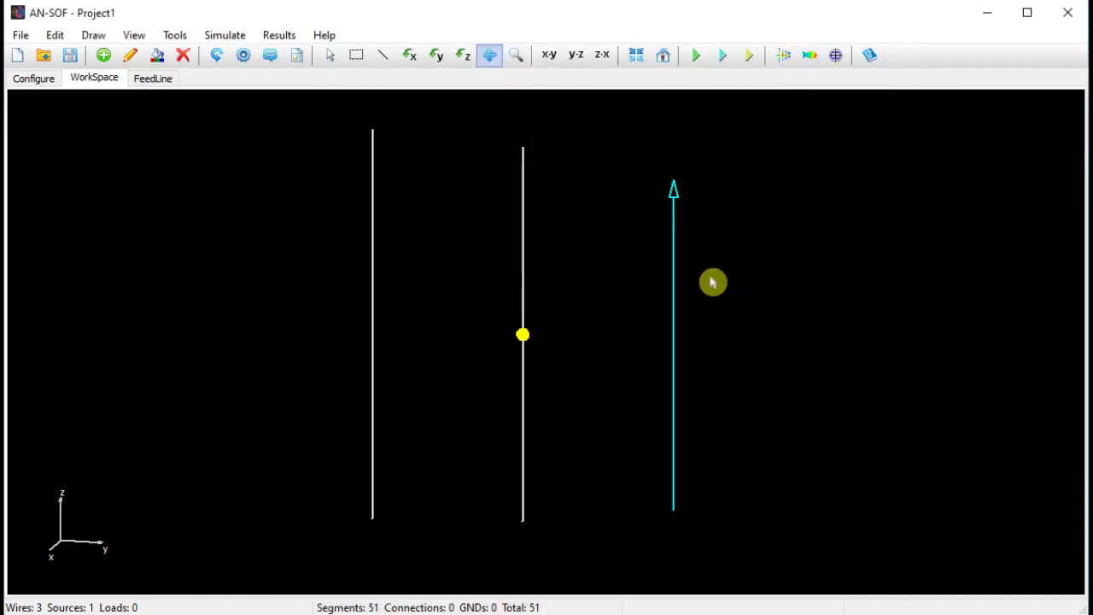
Step: List the currents of the driven middle wire, go to its source segment at 50%, and display the input impedance list
right_click(525, 264)
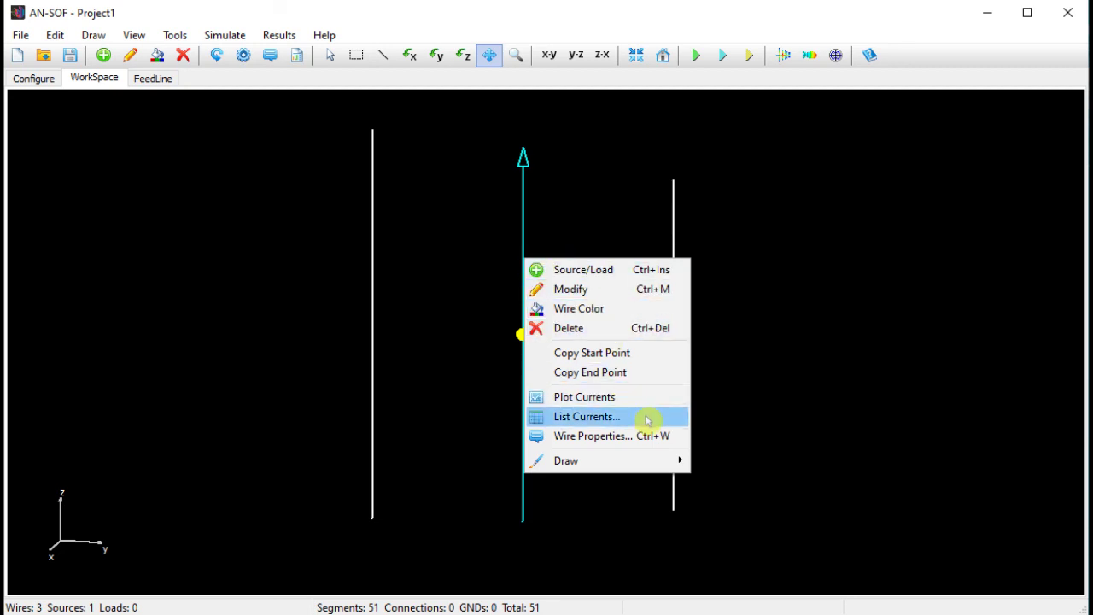
left_click(587, 416)
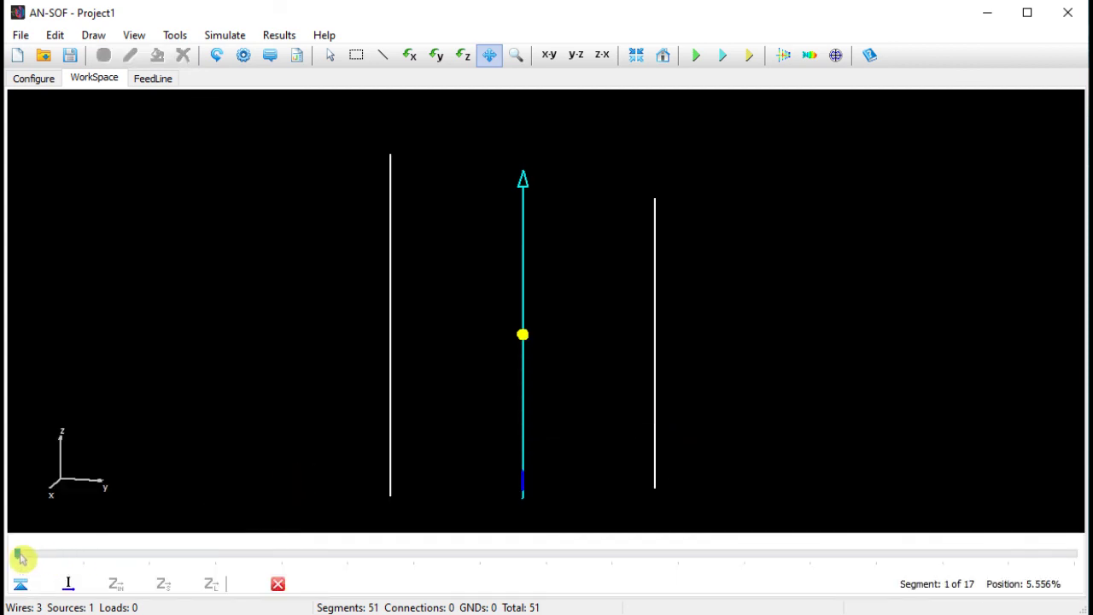
left_click_drag(20, 554, 283, 561)
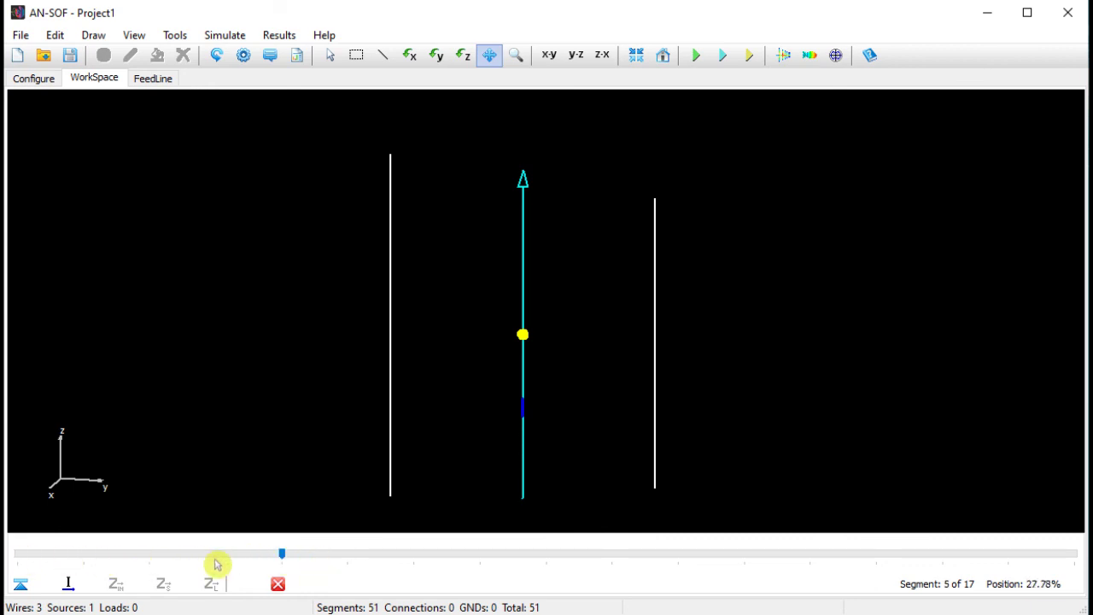
left_click(21, 586)
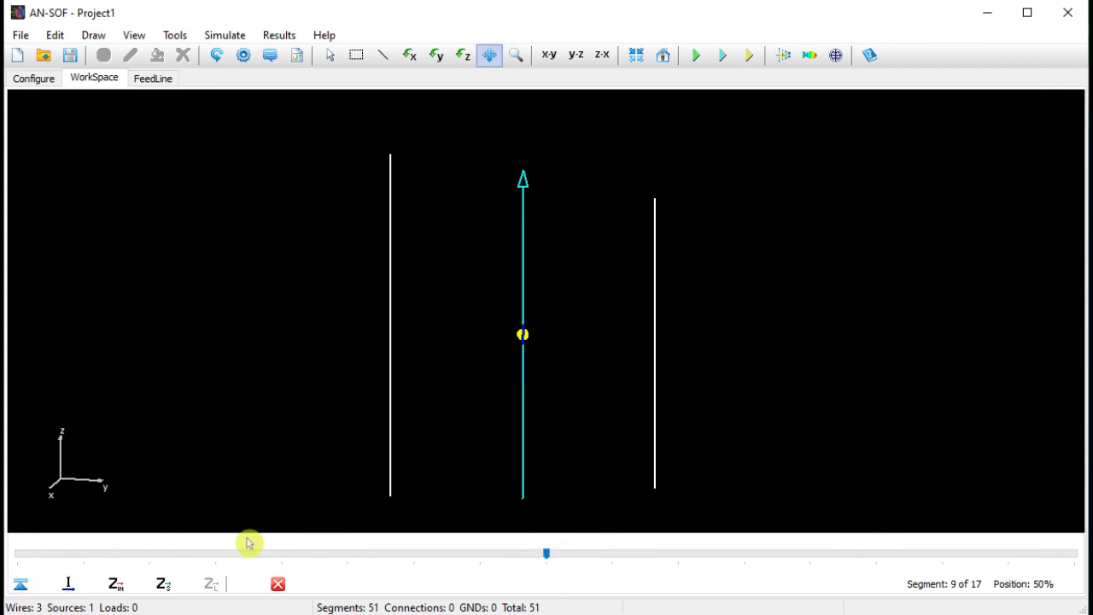
left_click(119, 588)
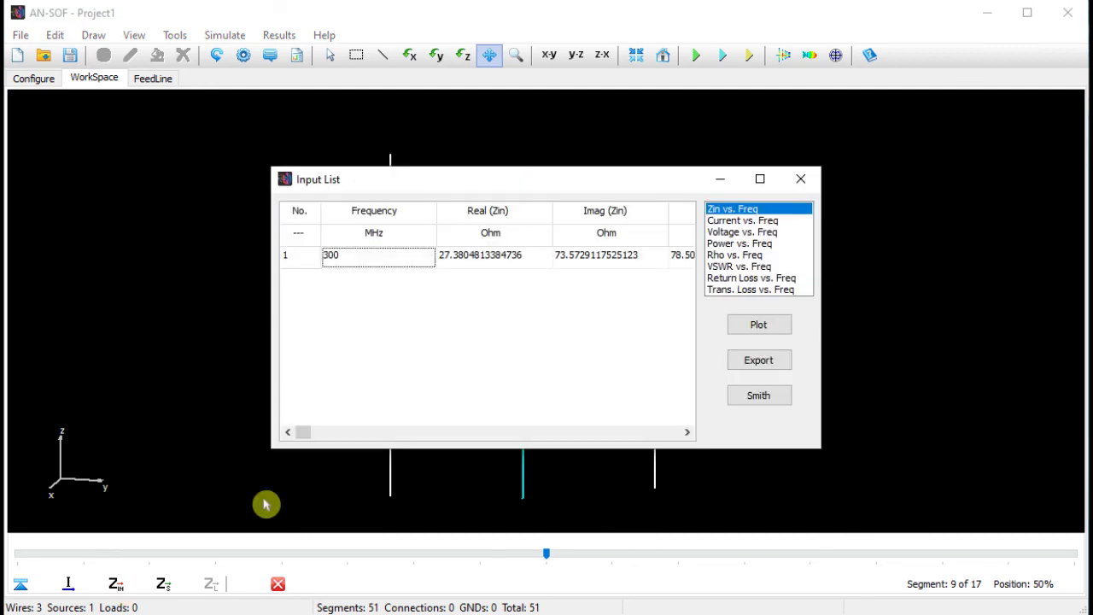